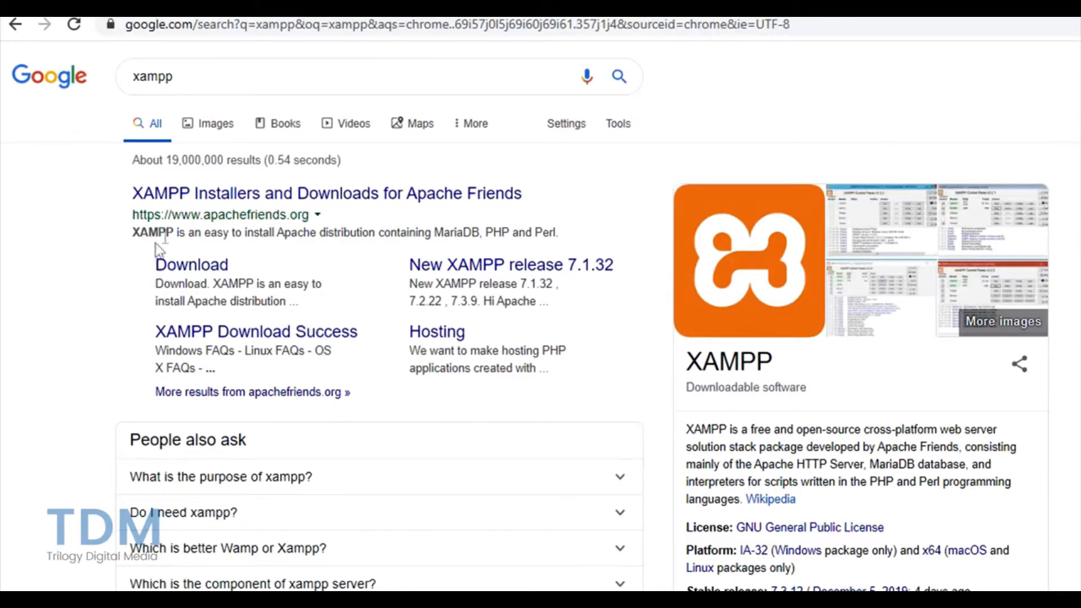
Step: Open the Apache Friends XAMPP home page from the Google search results
{"action": "left_click", "coordinate": [230, 81]}
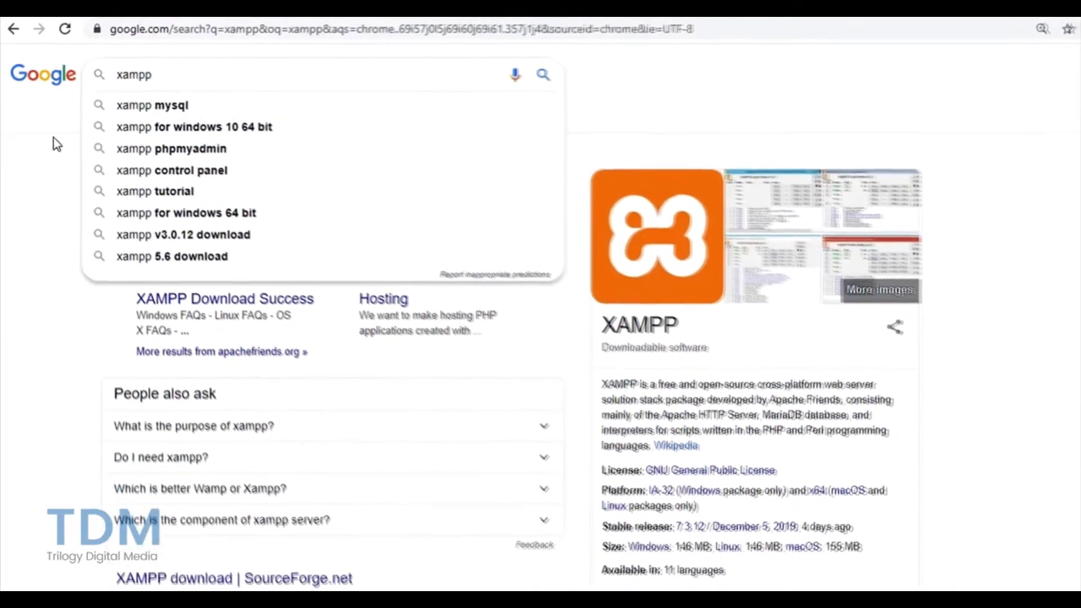
{"action": "left_click", "coordinate": [59, 146]}
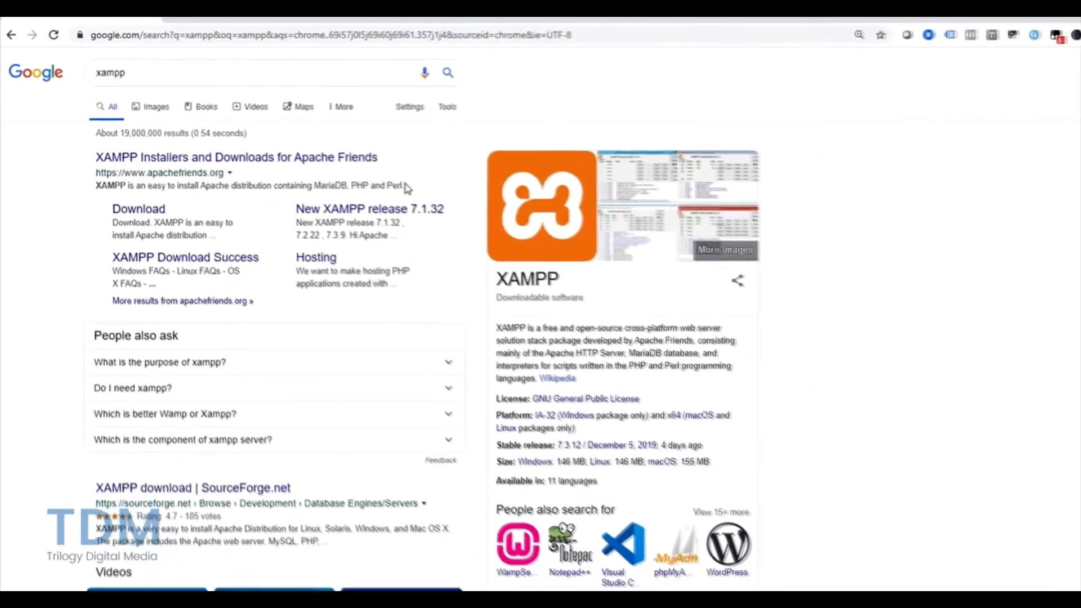
{"action": "left_click", "coordinate": [204, 148]}
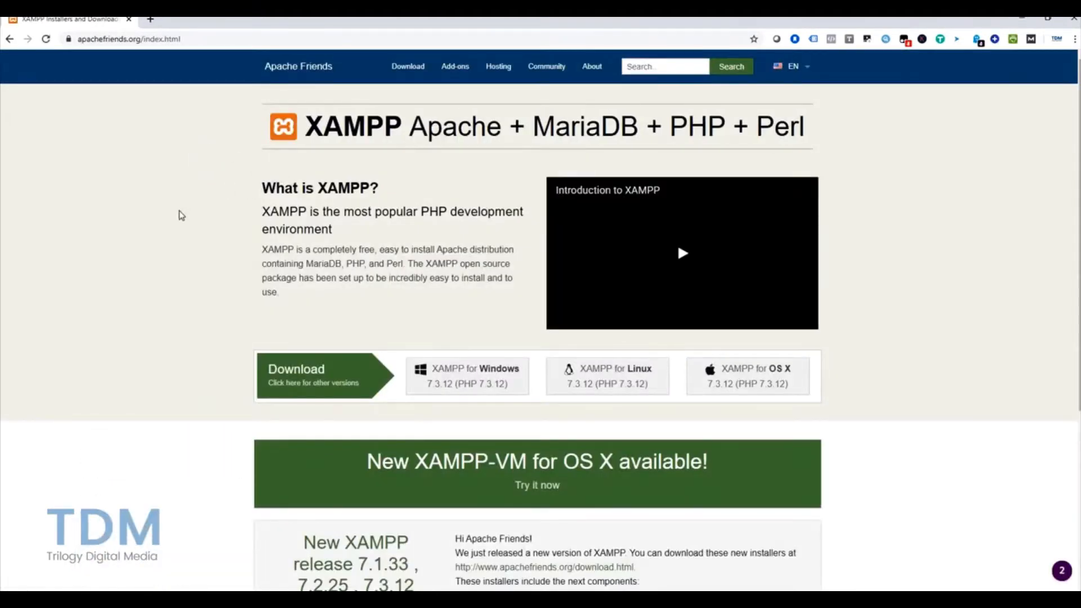
Step: Download and run the XAMPP for Windows 7.3.12 installer from Apache Friends
{"action": "scroll", "coordinate": [180, 214], "scroll_direction": "down", "scroll_amount": 1}
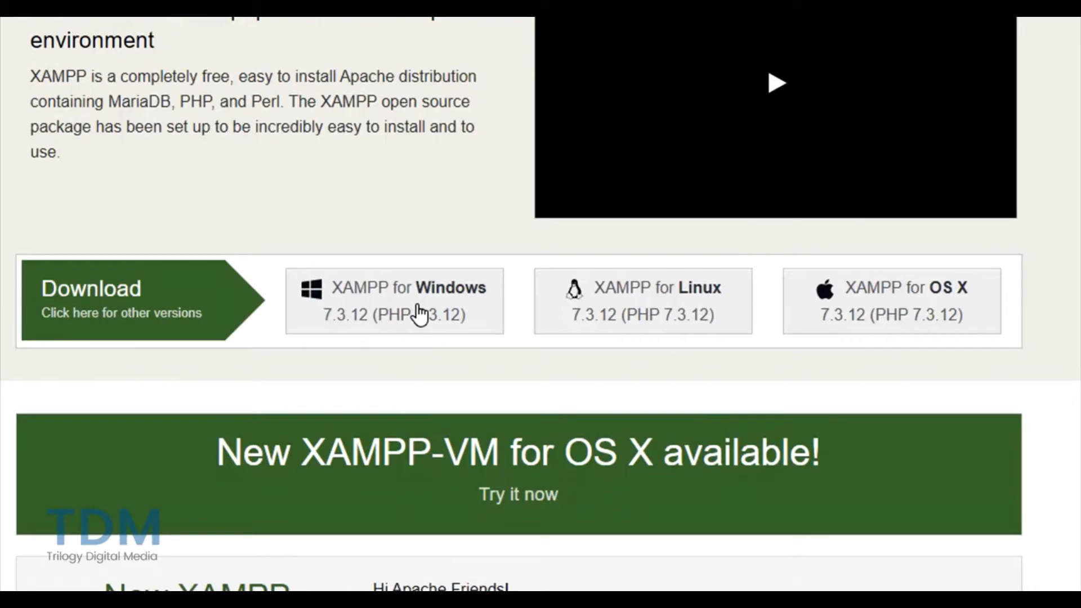
{"action": "left_click", "coordinate": [422, 315]}
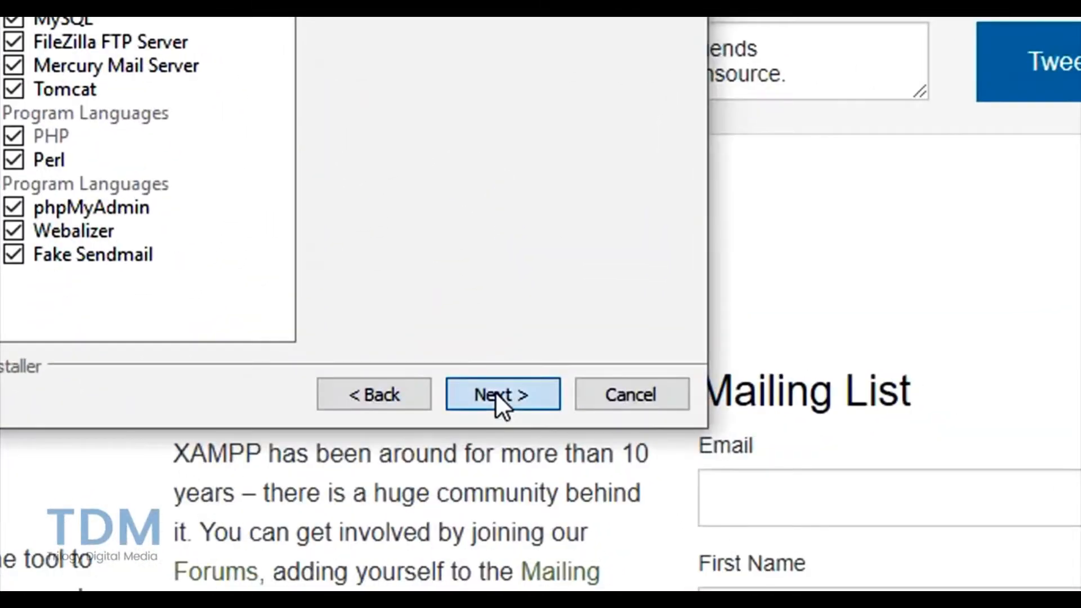
Step: Install XAMPP with all components into C:\xampp, skipping Bitnami, keeping the Control Panel launch enabled
{"action": "left_click", "coordinate": [495, 391]}
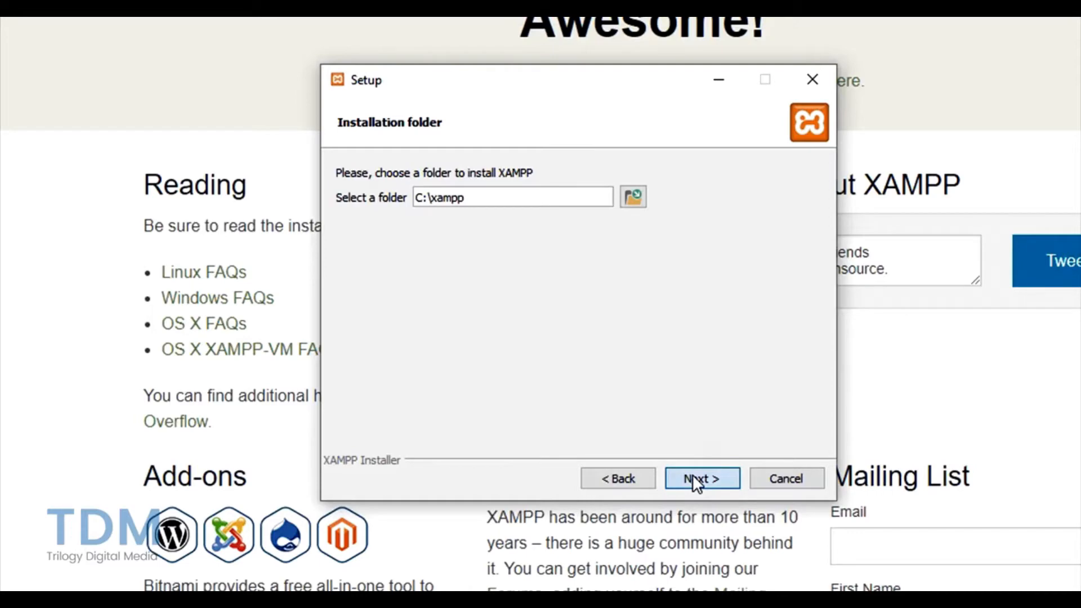
{"action": "left_click", "coordinate": [695, 478]}
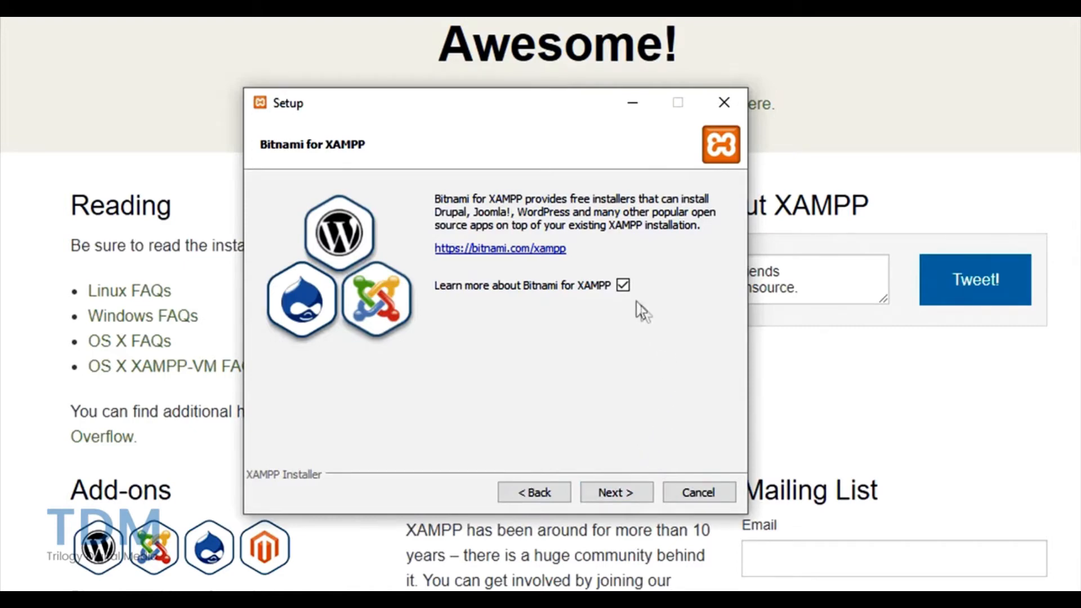
{"action": "left_click", "coordinate": [623, 286]}
{"action": "left_click", "coordinate": [611, 495]}
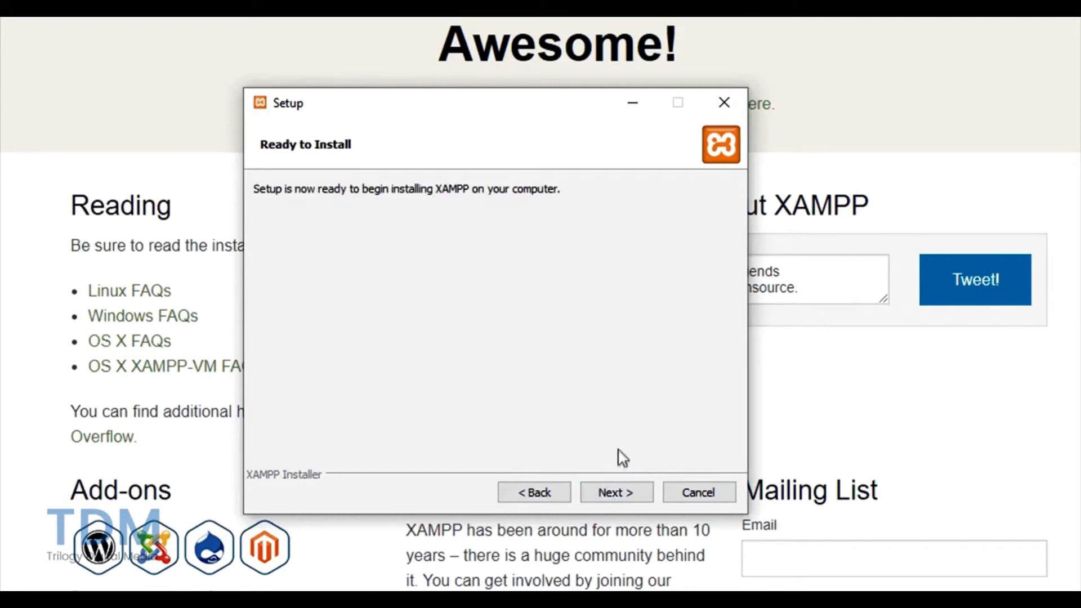
{"action": "left_click", "coordinate": [612, 495]}
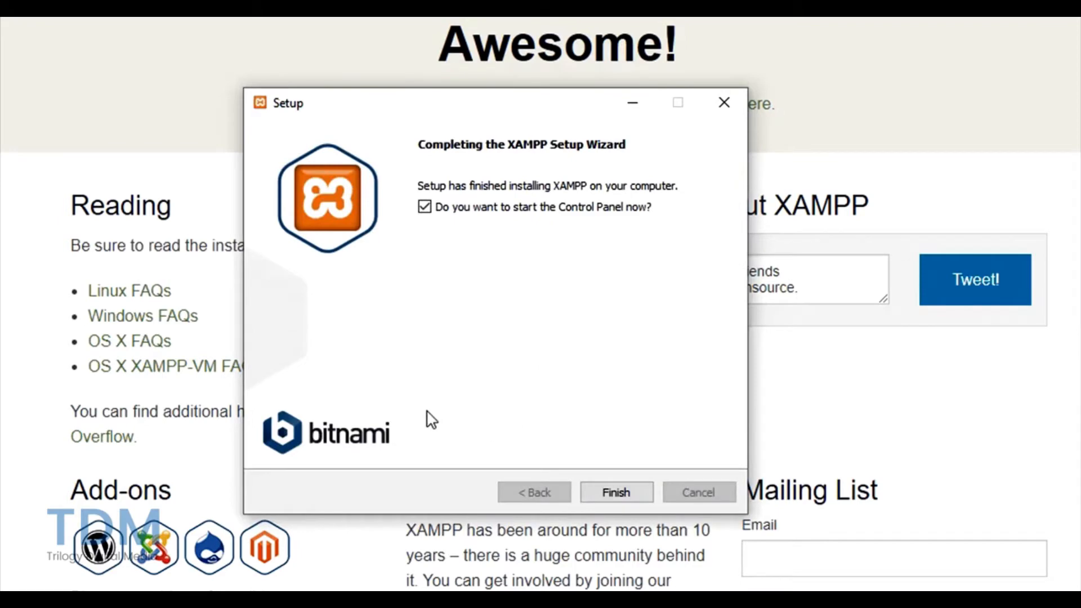
{"action": "left_click", "coordinate": [424, 207]}
{"action": "left_click", "coordinate": [424, 208]}
Step: Finish the installer, keep English as the Control Panel language, and maximize the Control Panel
{"action": "left_click", "coordinate": [609, 490]}
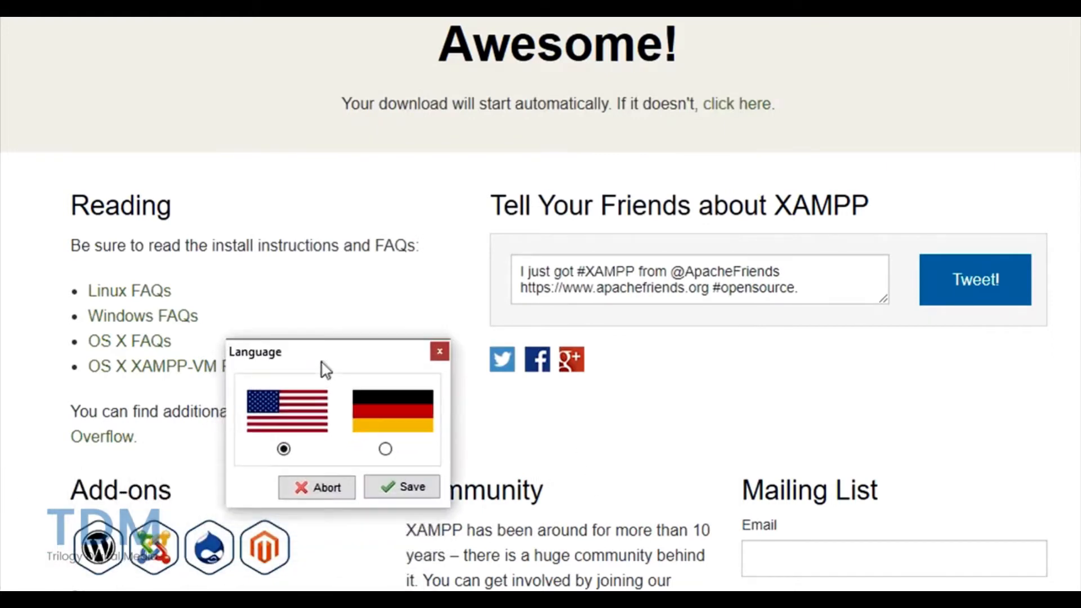
{"action": "left_click", "coordinate": [389, 488]}
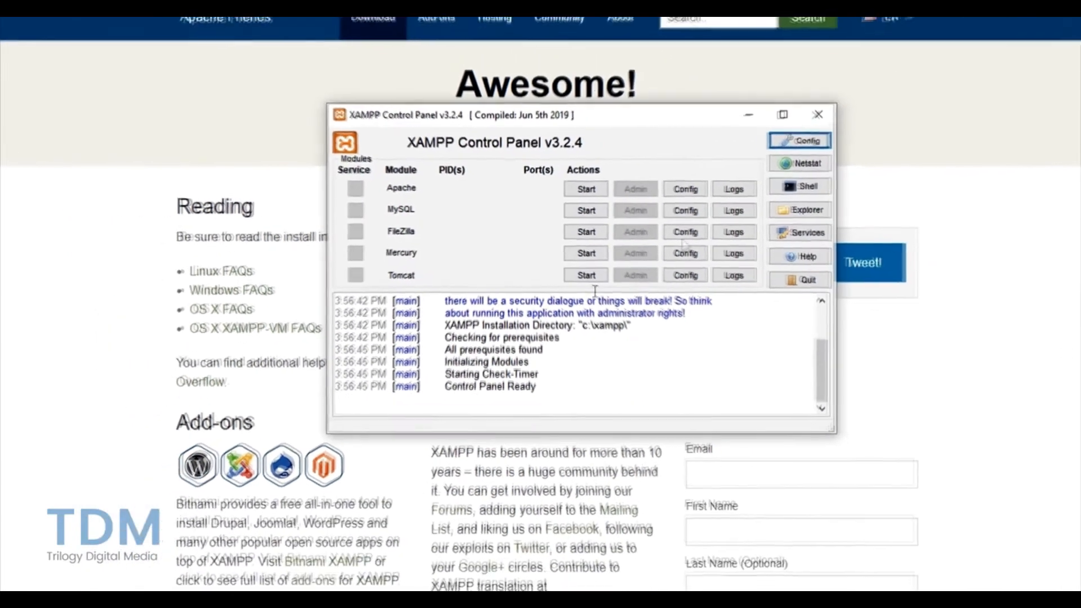
{"action": "left_click", "coordinate": [782, 114]}
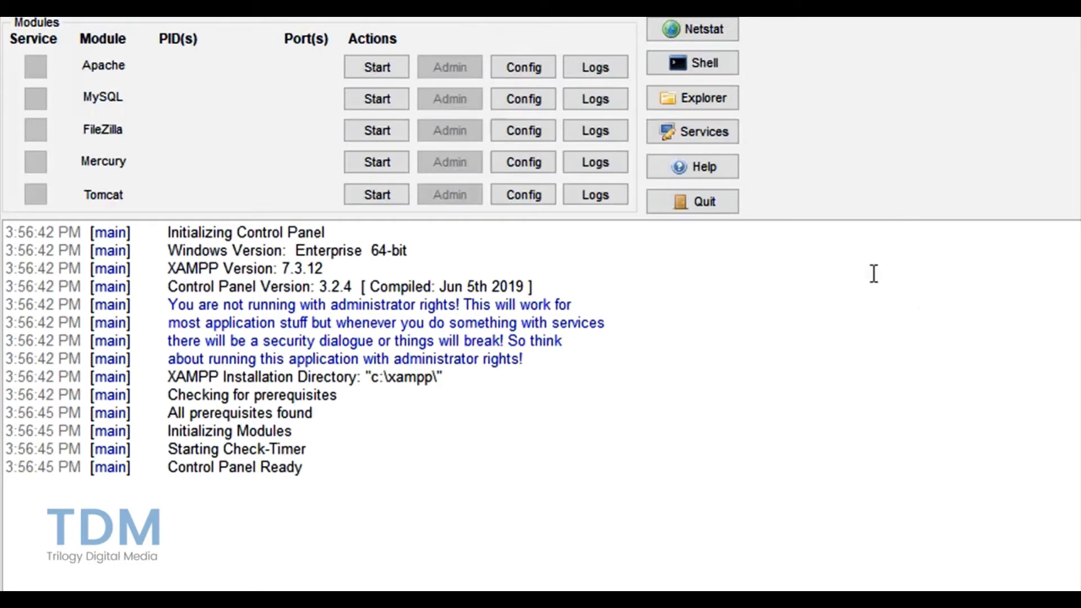
Step: Start Apache (ports 80, 443) and MySQL (port 3306), then open a new Chrome tab
{"action": "left_click", "coordinate": [380, 70]}
{"action": "left_click", "coordinate": [394, 95]}
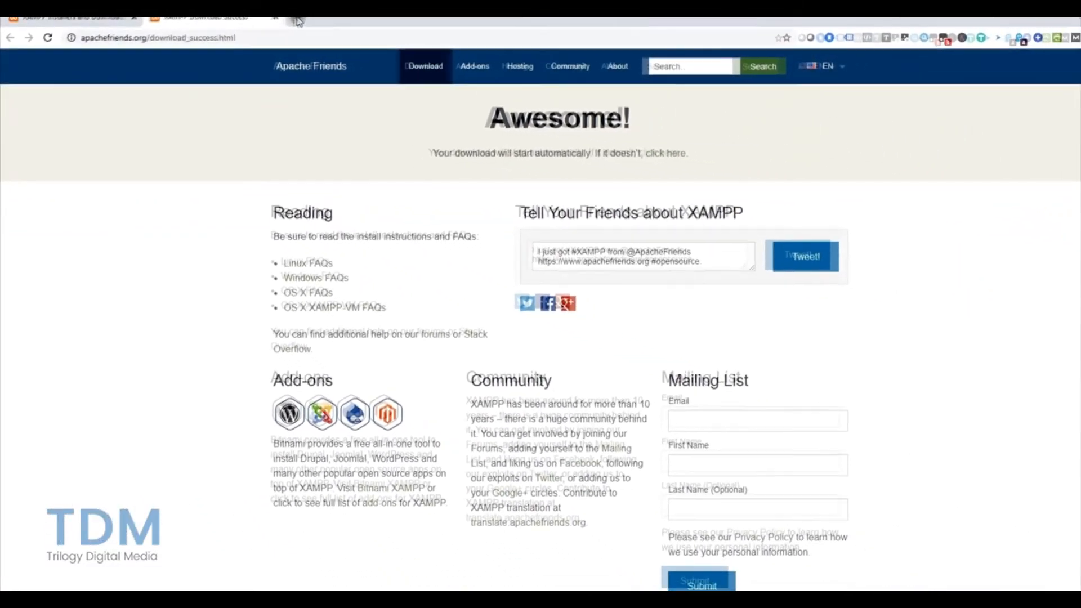
{"action": "left_click", "coordinate": [297, 20]}
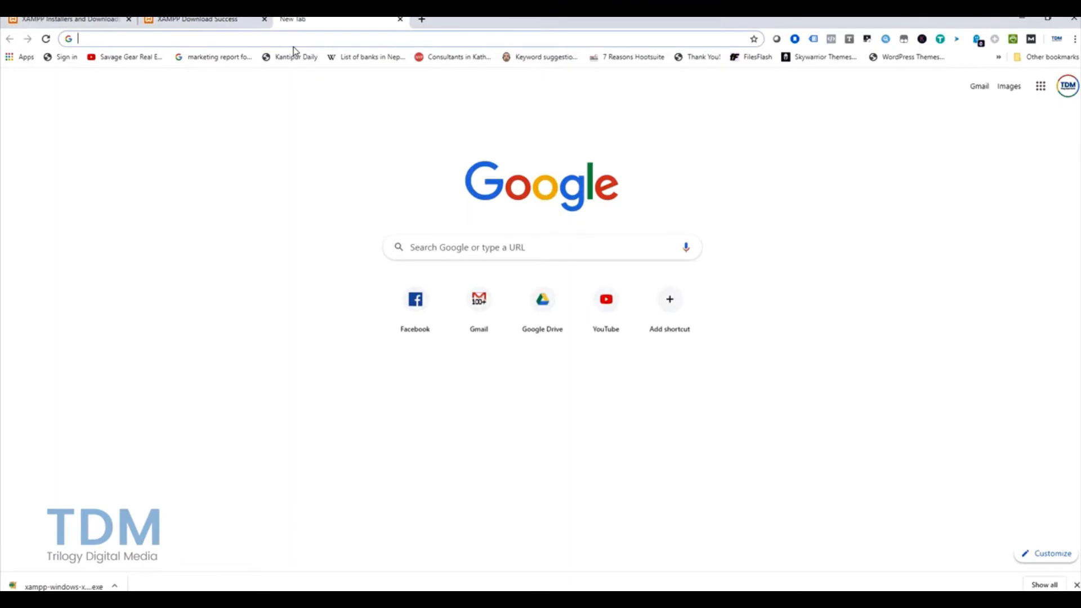
{"action": "type", "text": "http://"}
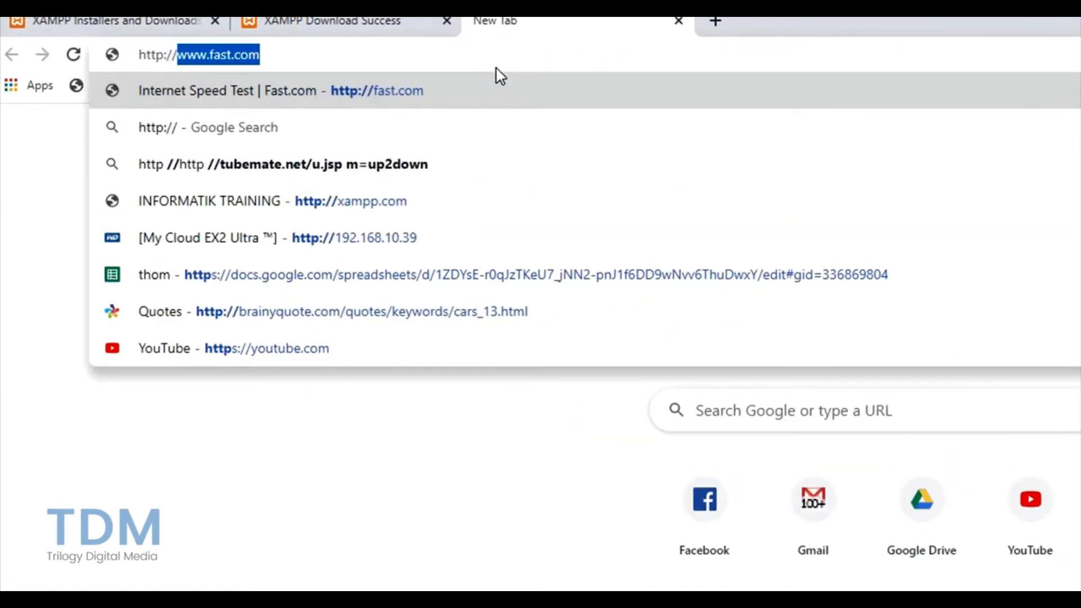
{"action": "type", "text": ":pca"}
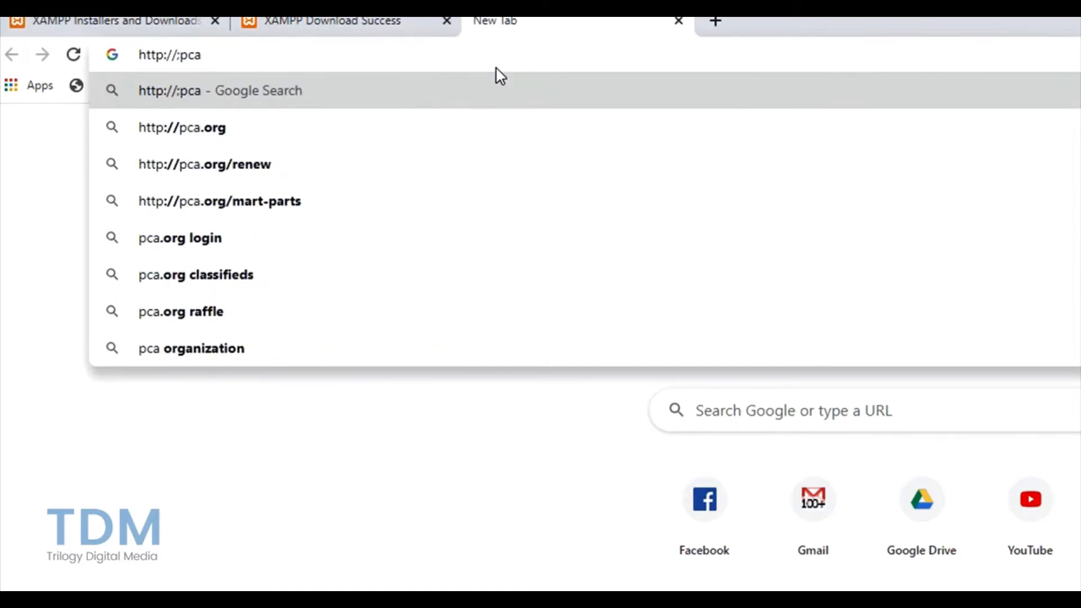
{"action": "key", "text": "BackSpace"}
{"action": "key", "text": "BackSpace"}
{"action": "key", "text": "BackSpace"}
{"action": "key", "text": "BackSpace"}
{"action": "type", "text": "loca"}
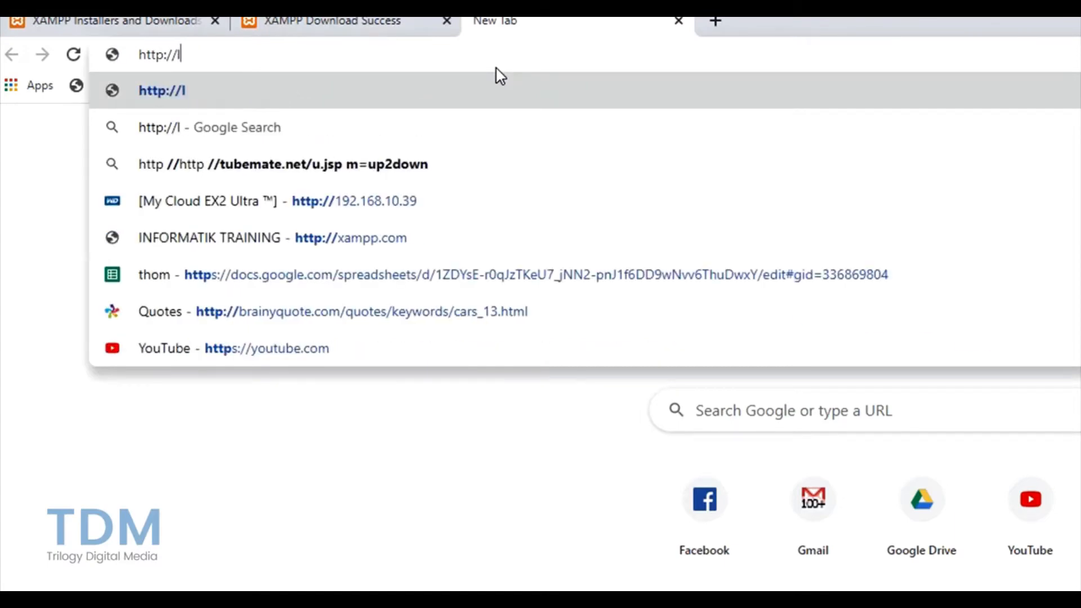
{"action": "type", "text": "lhjp"}
{"action": "key", "text": "BackSpace"}
{"action": "key", "text": "BackSpace"}
{"action": "type", "text": "ost"}
{"action": "key", "text": "Return"}
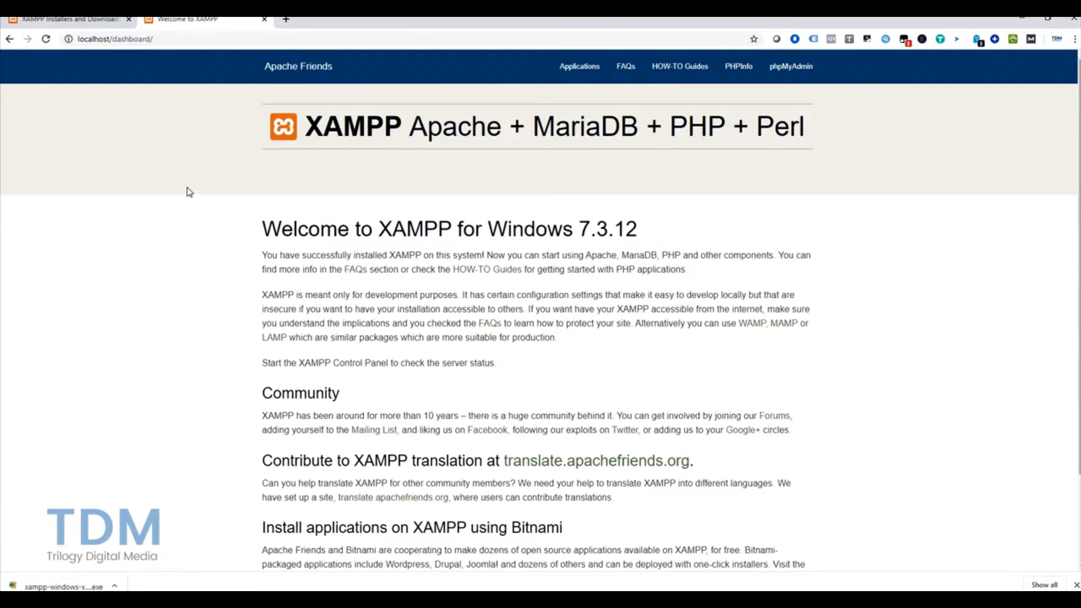
{"action": "left_click", "coordinate": [291, 20]}
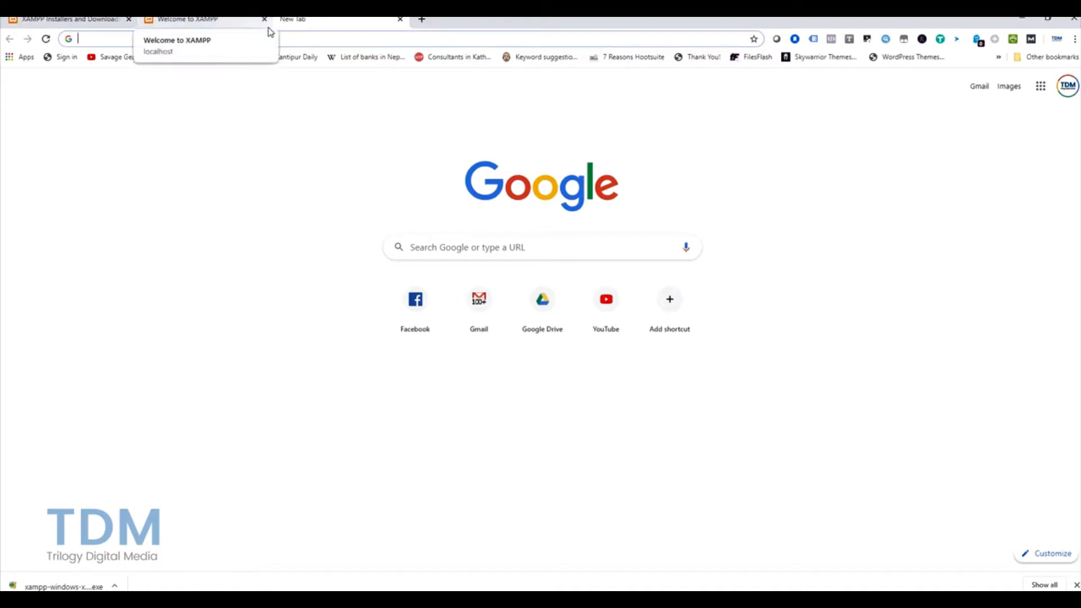
Step: Go to wordpress.org and download wordpress-5.3.2.zip from the Get WordPress page
{"action": "type", "text": "wordpress.og"}
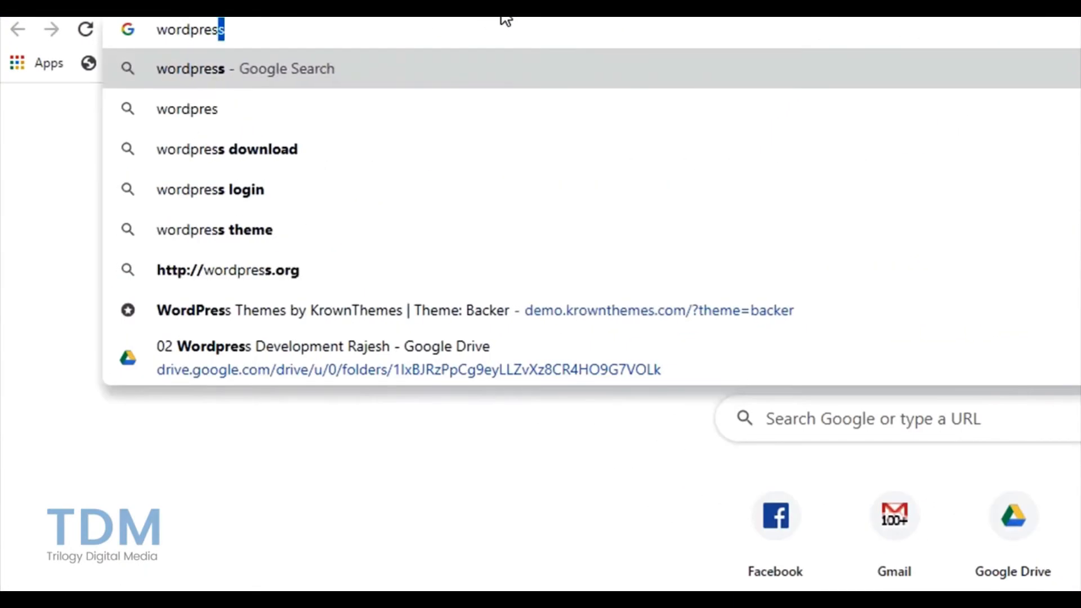
{"action": "key", "text": "BackSpace"}
{"action": "type", "text": "rg"}
{"action": "key", "text": "Return"}
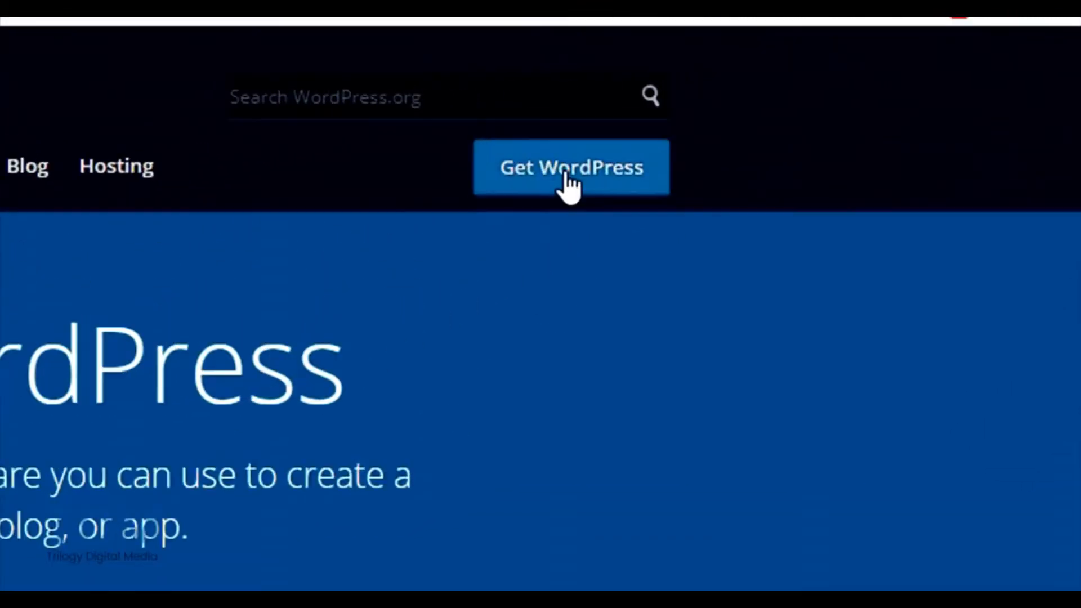
{"action": "left_click", "coordinate": [566, 174]}
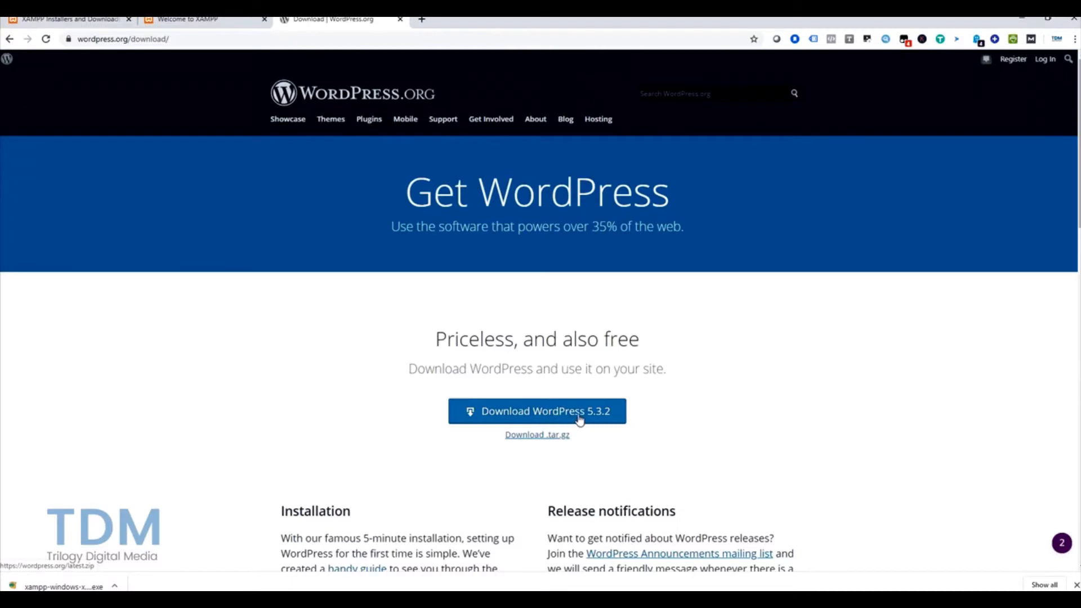
{"action": "left_click", "coordinate": [580, 418]}
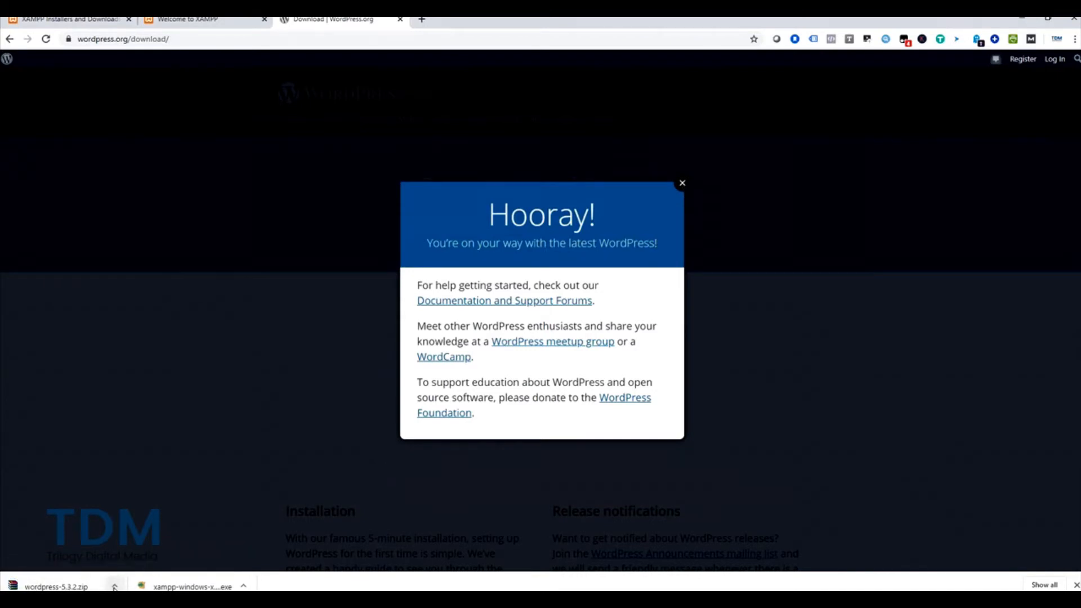
{"action": "left_click", "coordinate": [114, 587]}
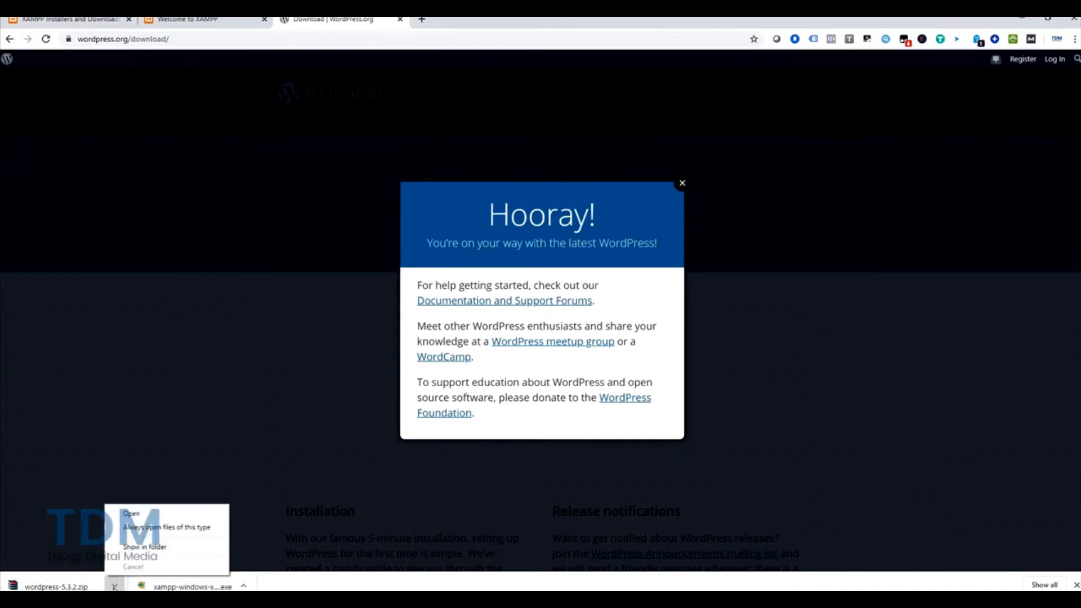
Step: Extract wordpress-5.3.2.zip with WinRAR into a wordpress-5.3.2 folder in Downloads
{"action": "left_click", "coordinate": [140, 549]}
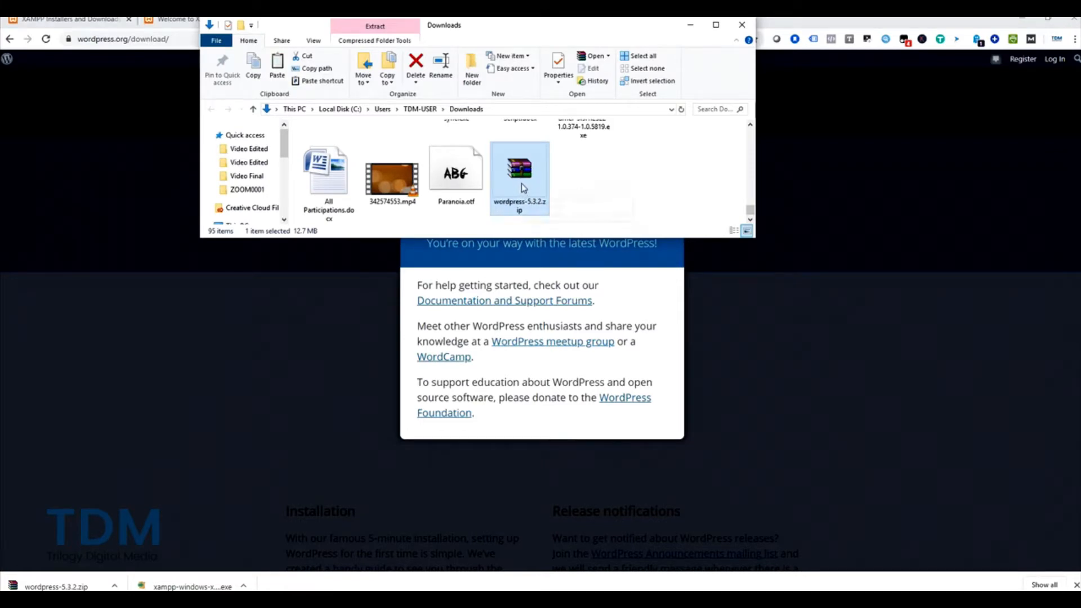
{"action": "right_click", "coordinate": [522, 184]}
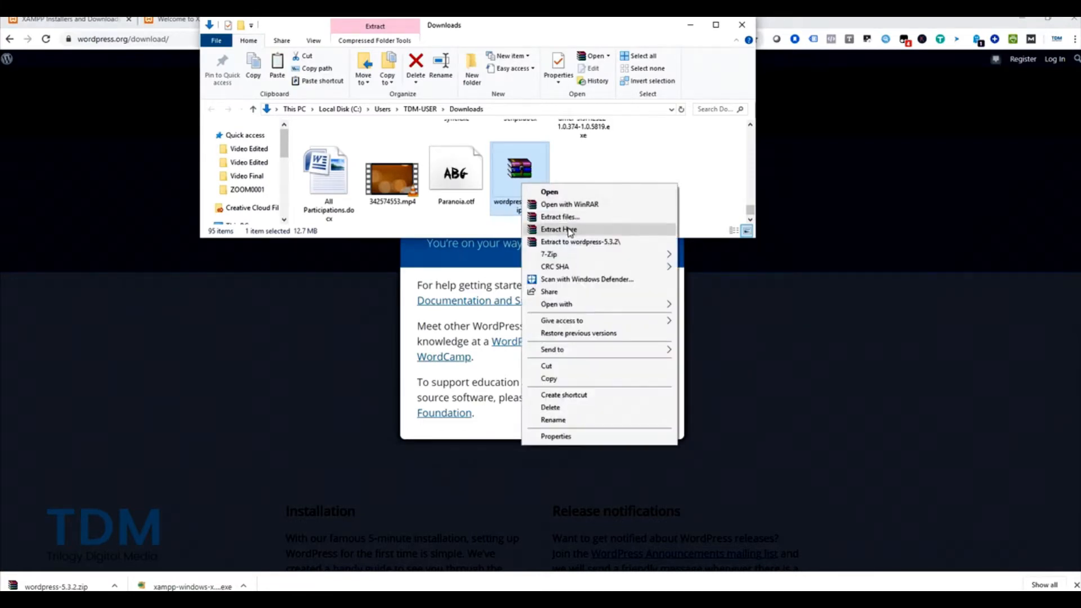
{"action": "left_click", "coordinate": [571, 242]}
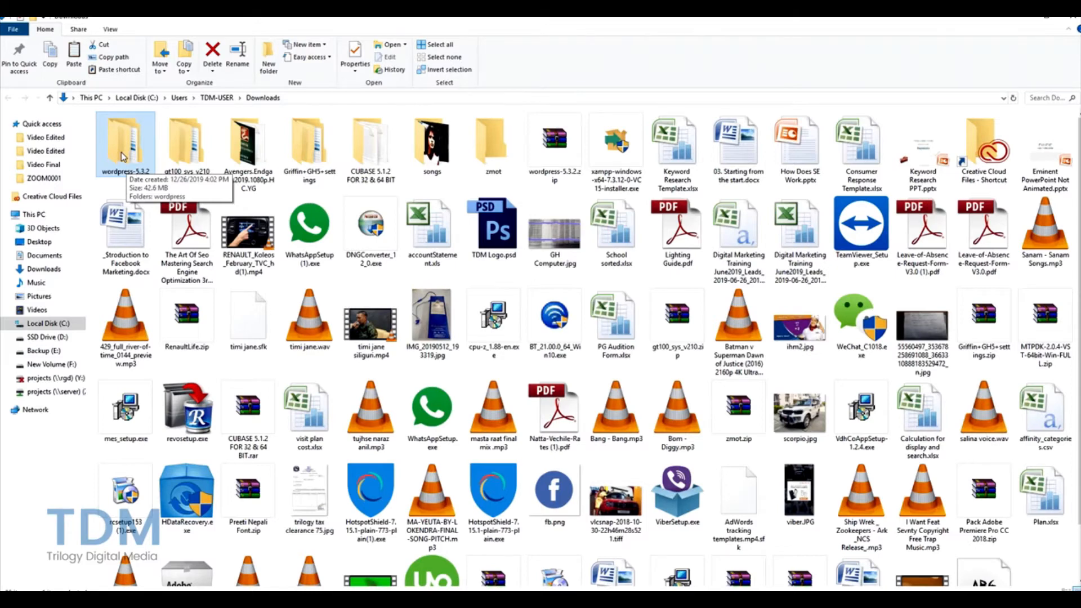
Step: Copy the extracted wordpress folder into C:\xampp\htdocs and rename it testwebsite
{"action": "double_click", "coordinate": [122, 154]}
{"action": "left_click", "coordinate": [119, 135]}
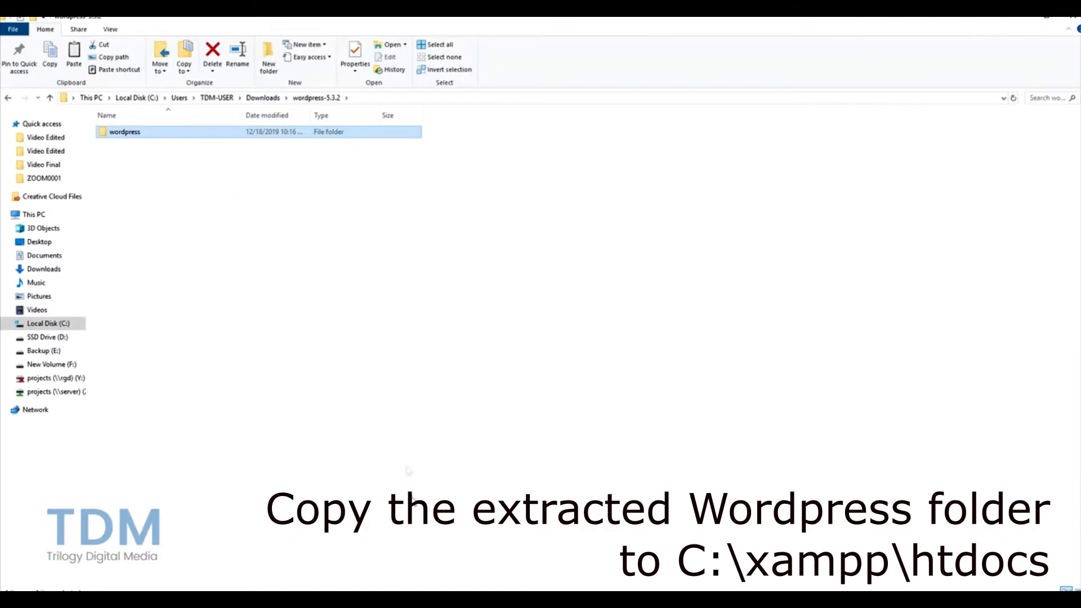
{"action": "mouse_move", "coordinate": [428, 604]}
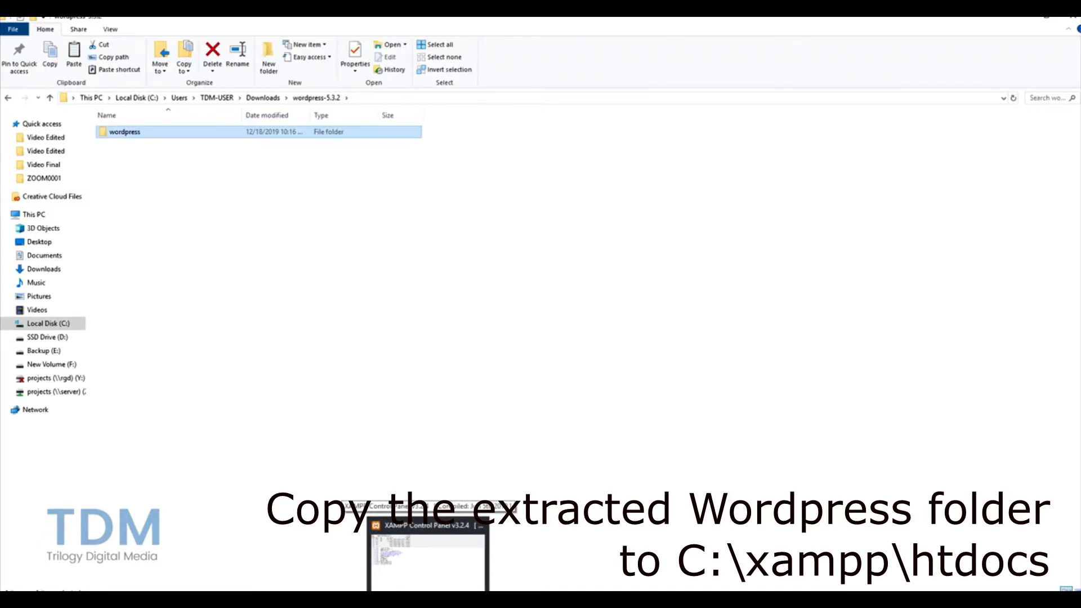
{"action": "left_click", "coordinate": [51, 325]}
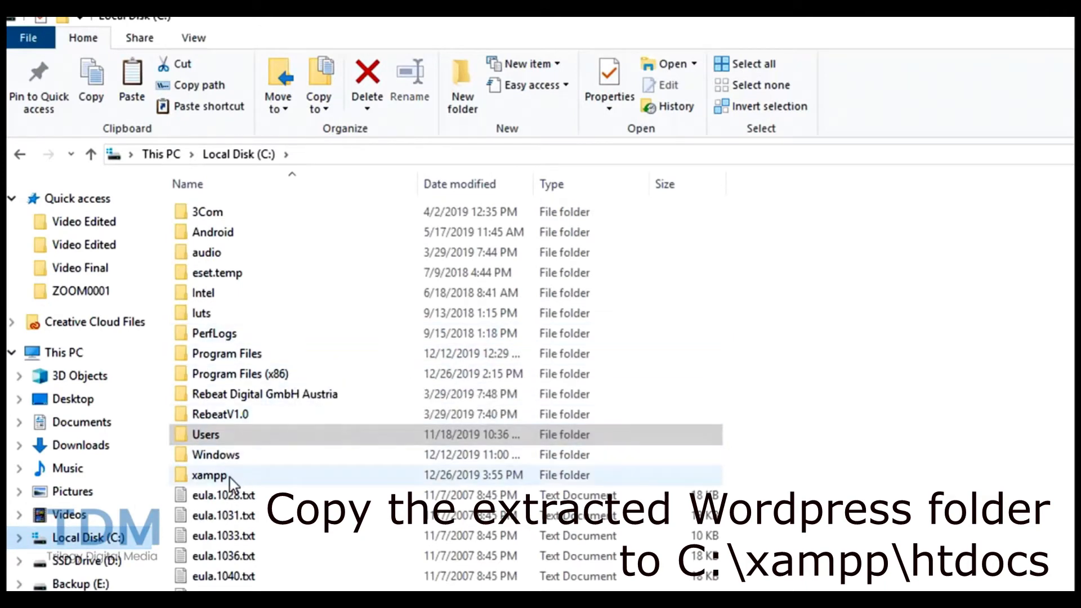
{"action": "double_click", "coordinate": [229, 477]}
{"action": "double_click", "coordinate": [220, 313]}
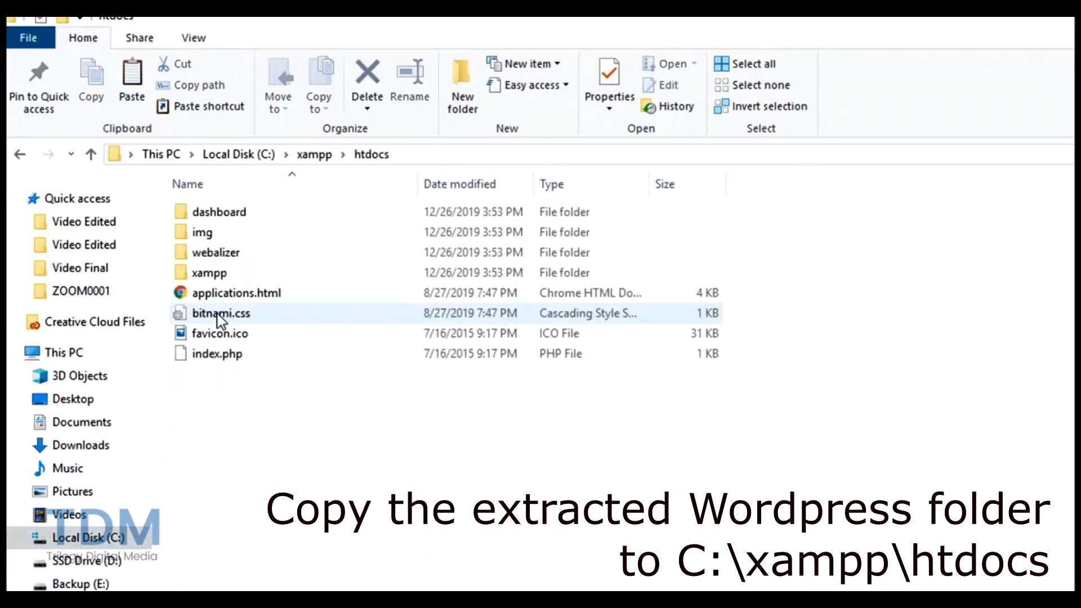
{"action": "key", "text": "ctrl+v"}
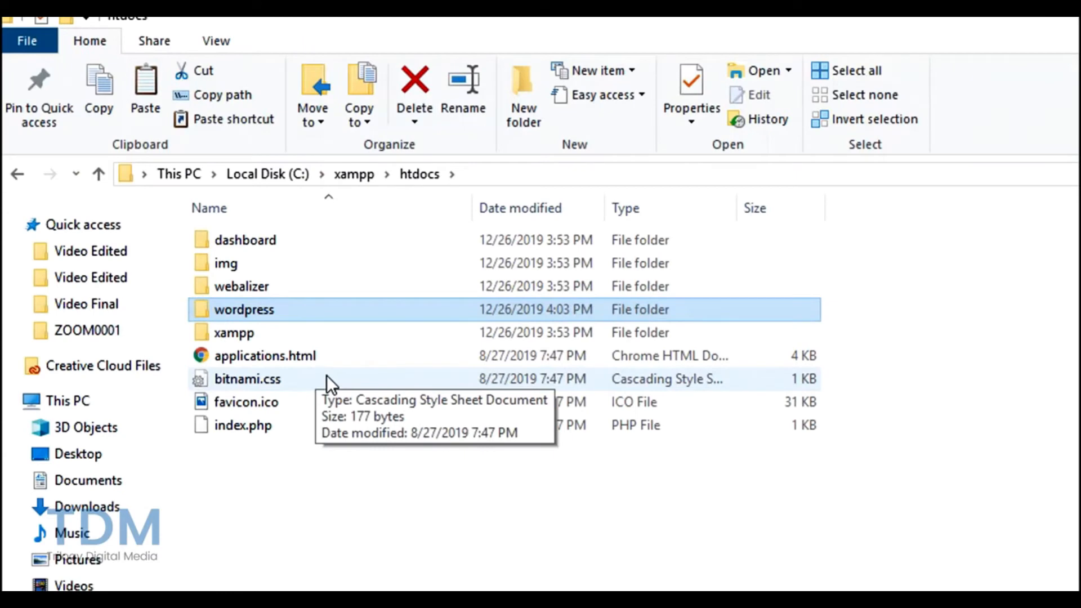
{"action": "left_click", "coordinate": [255, 308]}
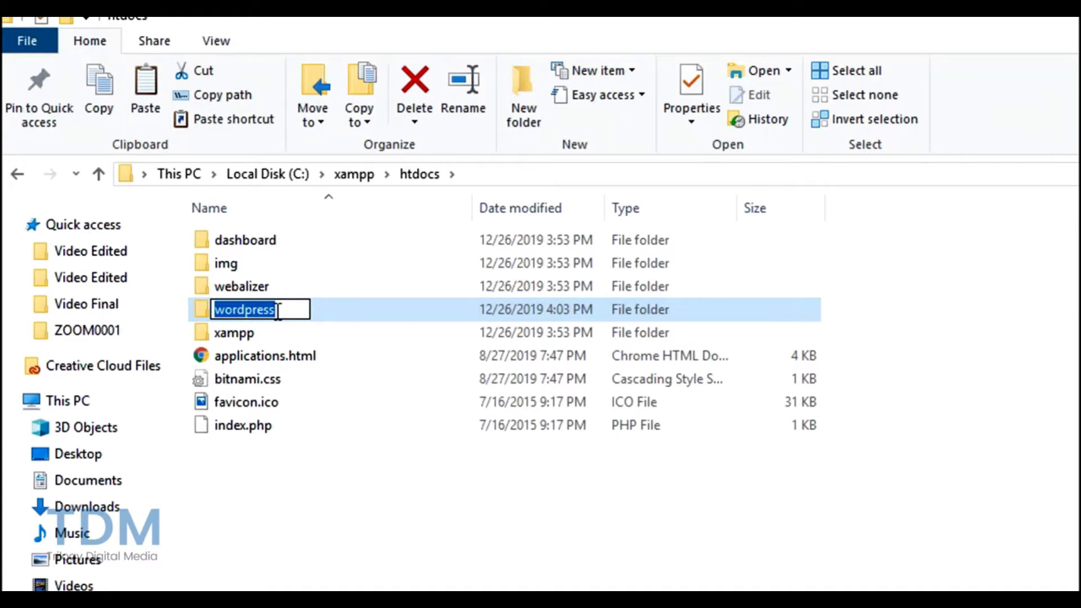
{"action": "type", "text": "testwebsite"}
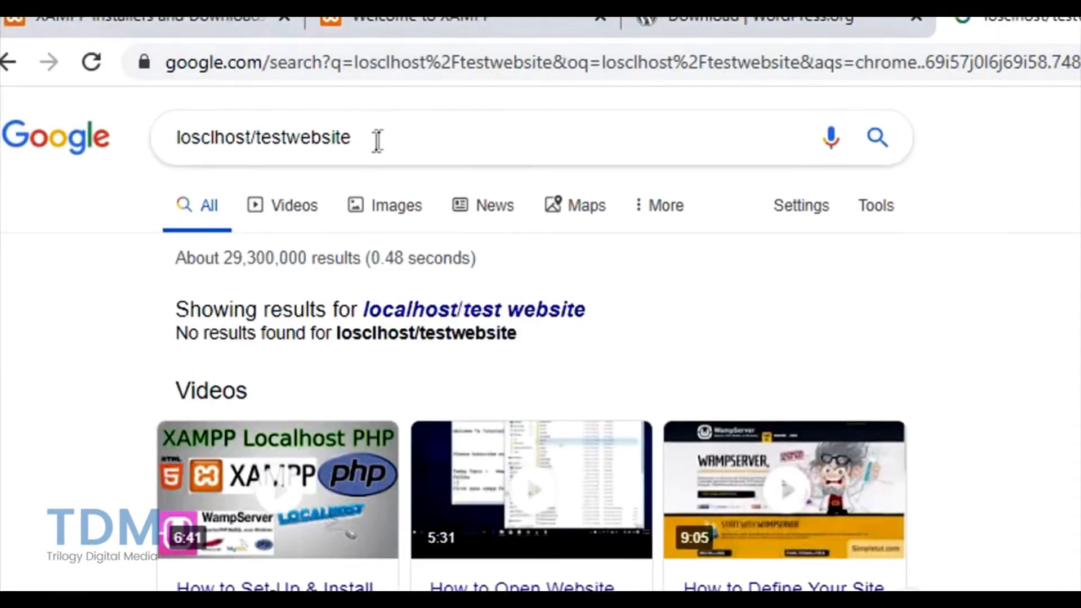
{"action": "left_click", "coordinate": [415, 62]}
{"action": "type", "text": "http"}
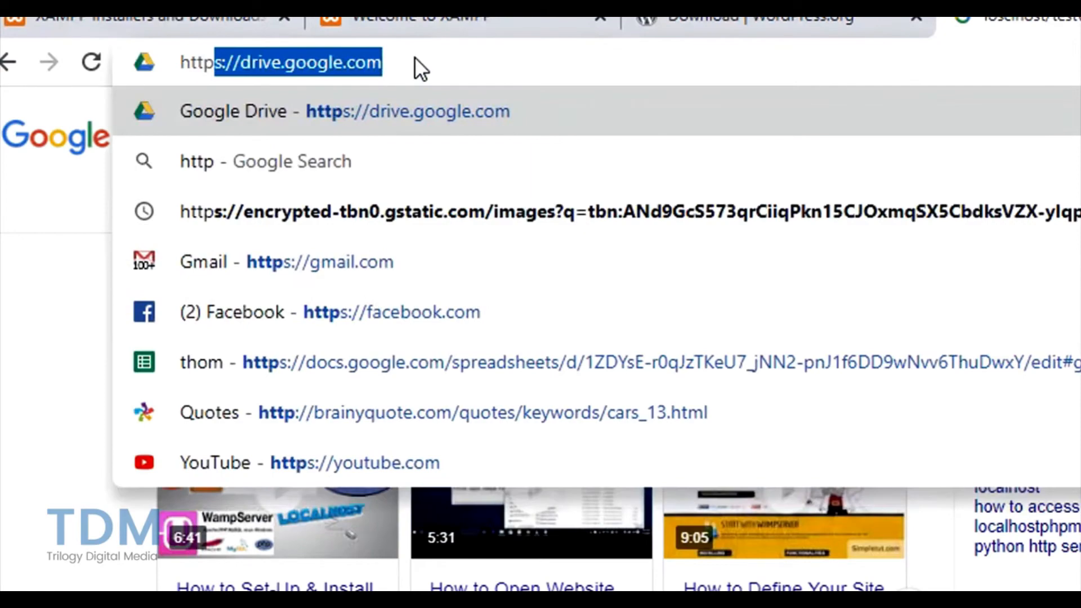
{"action": "key", "text": "Delete"}
{"action": "type", "text": "://"}
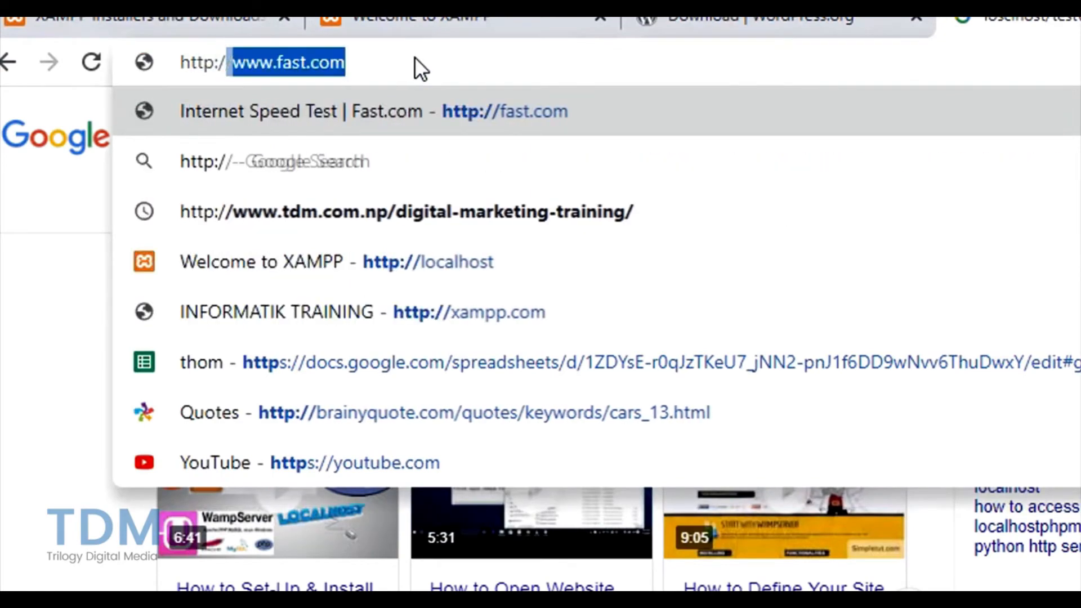
{"action": "type", "text": "locah"}
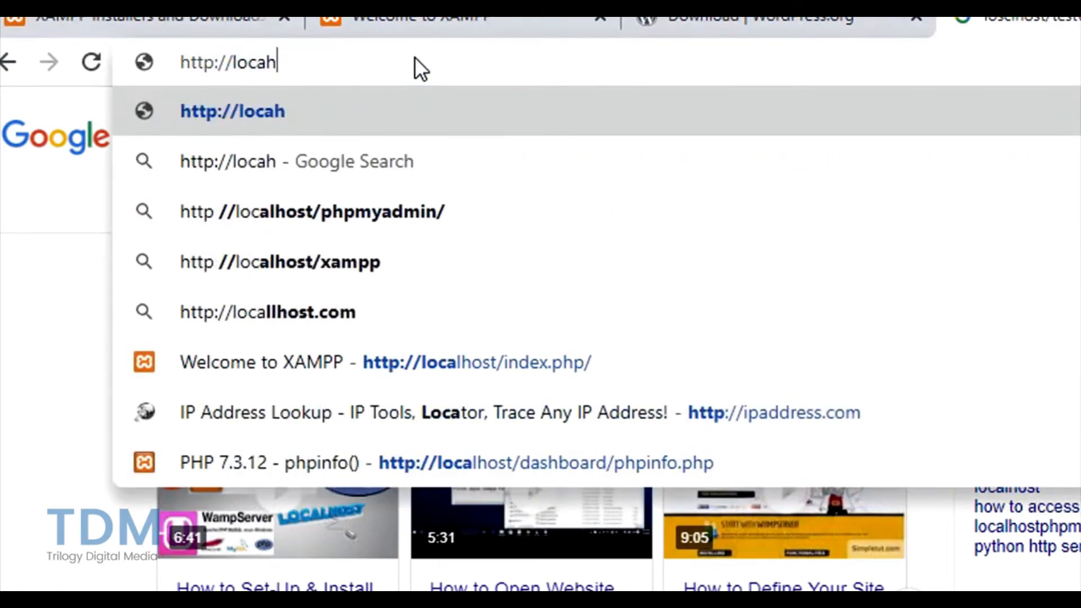
{"action": "key", "text": "BackSpace"}
{"action": "type", "text": "alhost"}
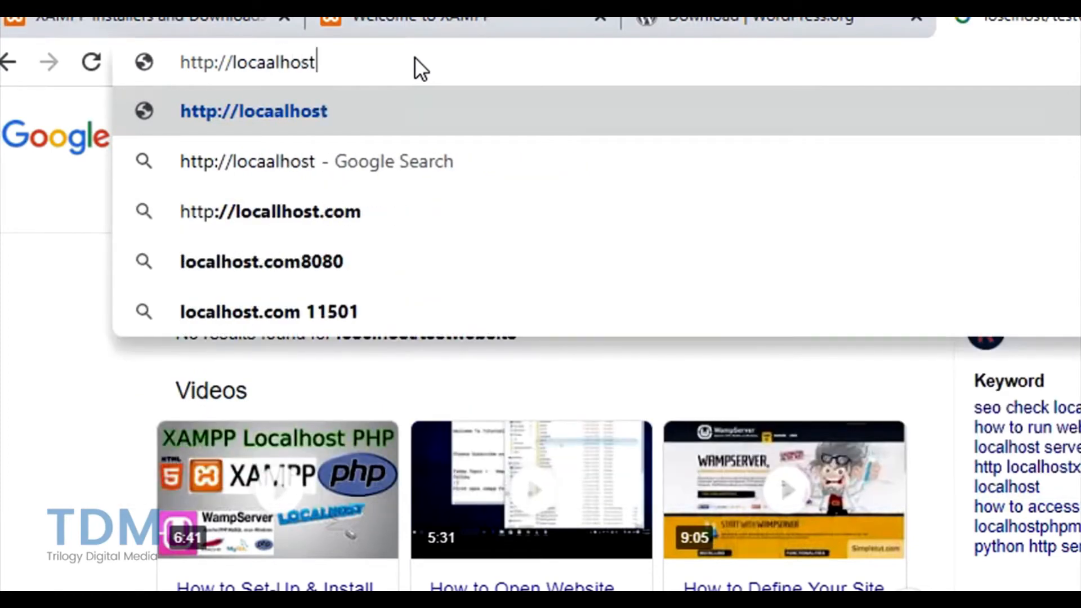
{"action": "type", "text": "/testwebsite"}
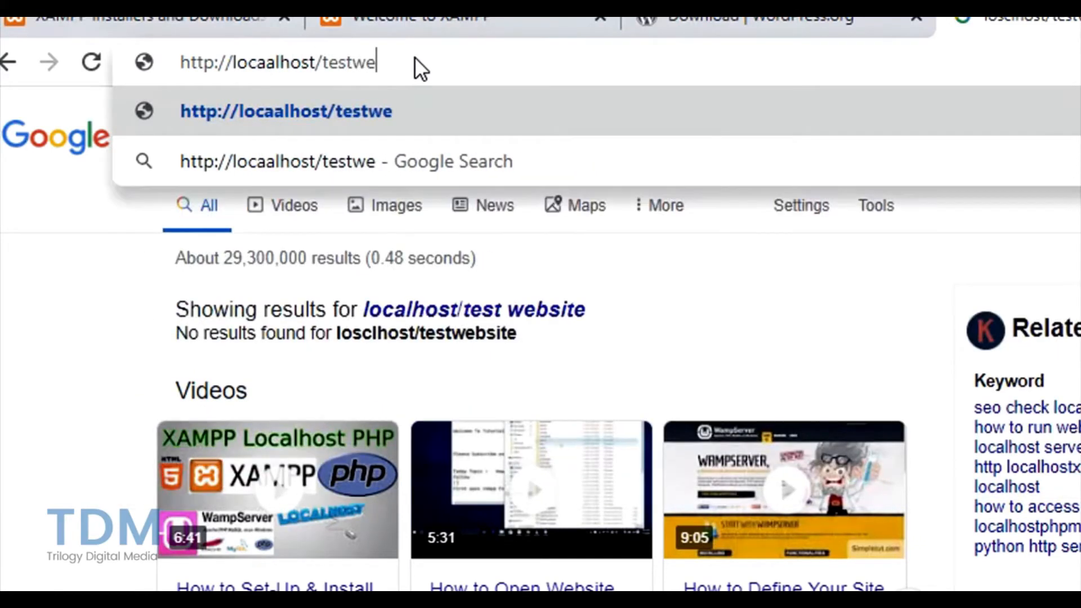
{"action": "key", "text": "Left"}
{"action": "key", "text": "Left"}
{"action": "key", "text": "Left"}
{"action": "key", "text": "Left"}
{"action": "key", "text": "Left"}
{"action": "key", "text": "Left"}
{"action": "key", "text": "Left"}
{"action": "key", "text": "Left"}
{"action": "key", "text": "Left"}
{"action": "key", "text": "Left"}
{"action": "key", "text": "Left"}
{"action": "key", "text": "Left"}
{"action": "key", "text": "Left"}
{"action": "key", "text": "Left"}
{"action": "key", "text": "Left"}
{"action": "key", "text": "Left"}
{"action": "key", "text": "Left"}
{"action": "key", "text": "BackSpace"}
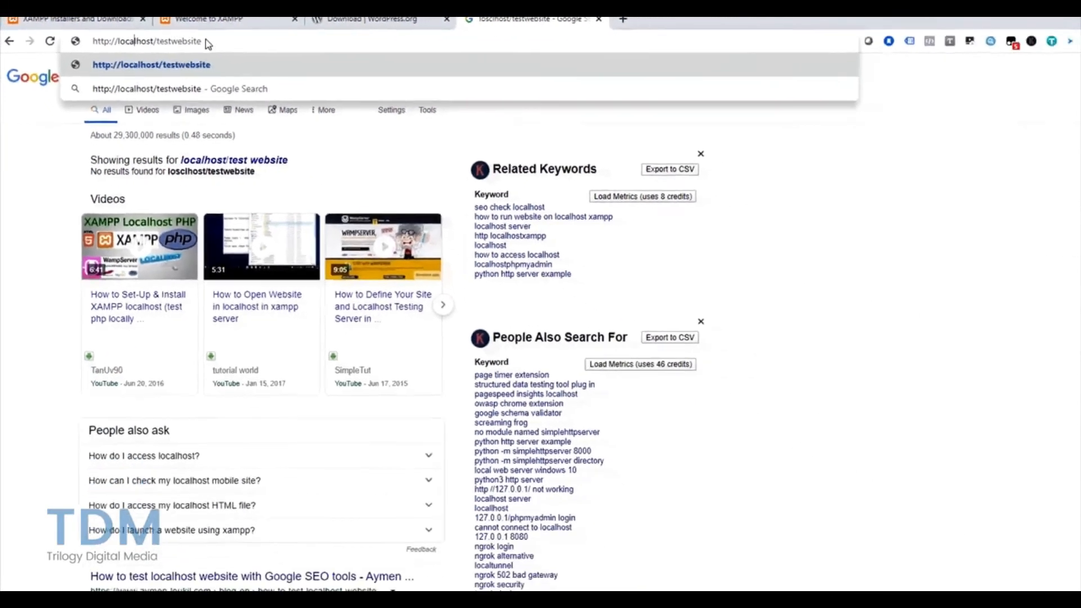
{"action": "key", "text": "Return"}
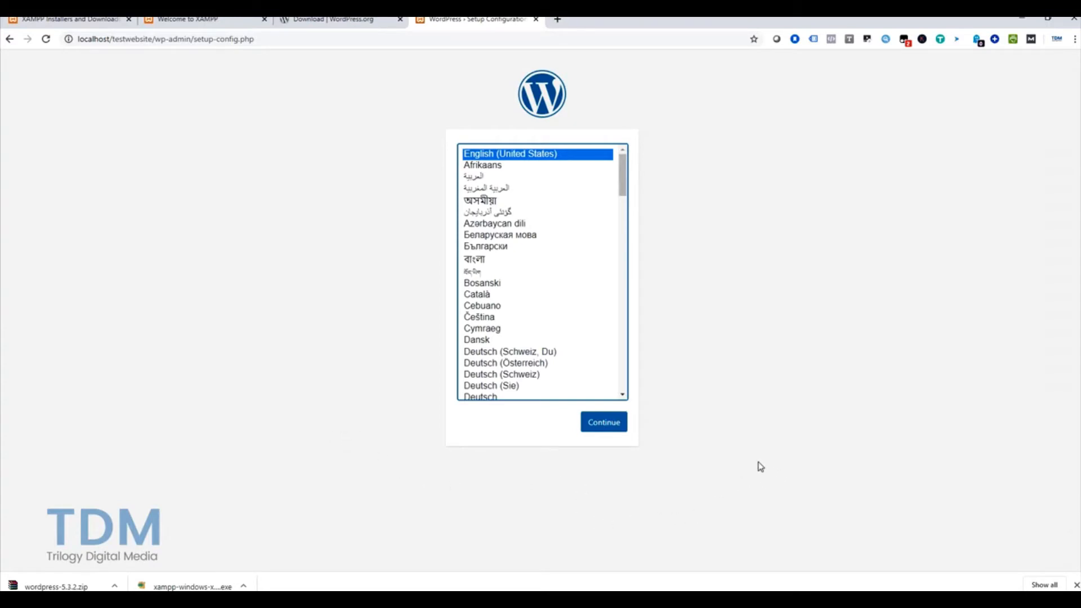
Step: Continue with English (United States) and go past the welcome notes with 'Let's go!'
{"action": "left_click", "coordinate": [610, 434]}
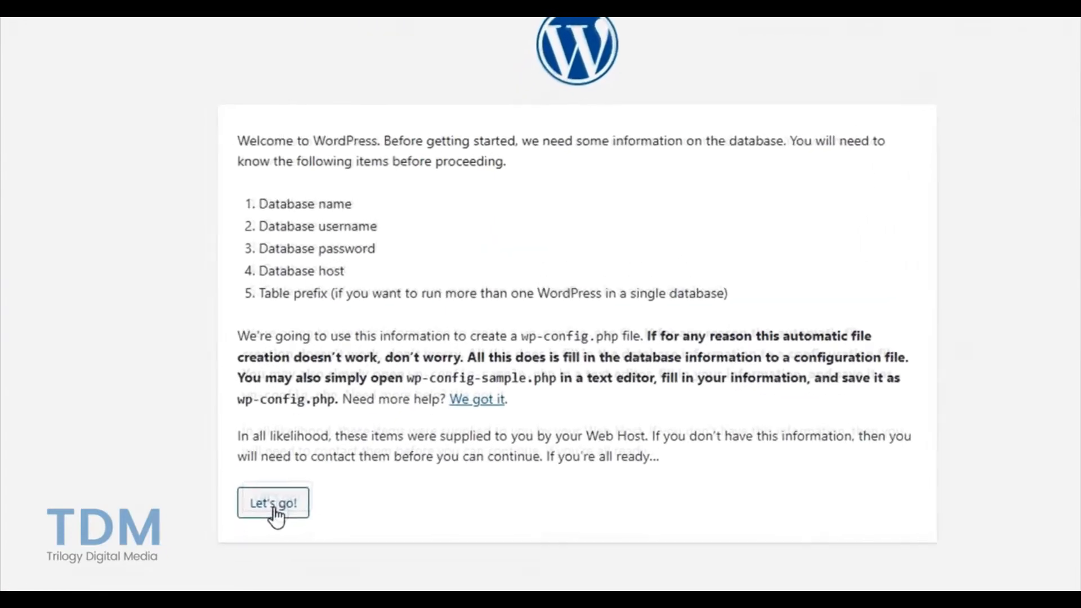
{"action": "left_click", "coordinate": [275, 510]}
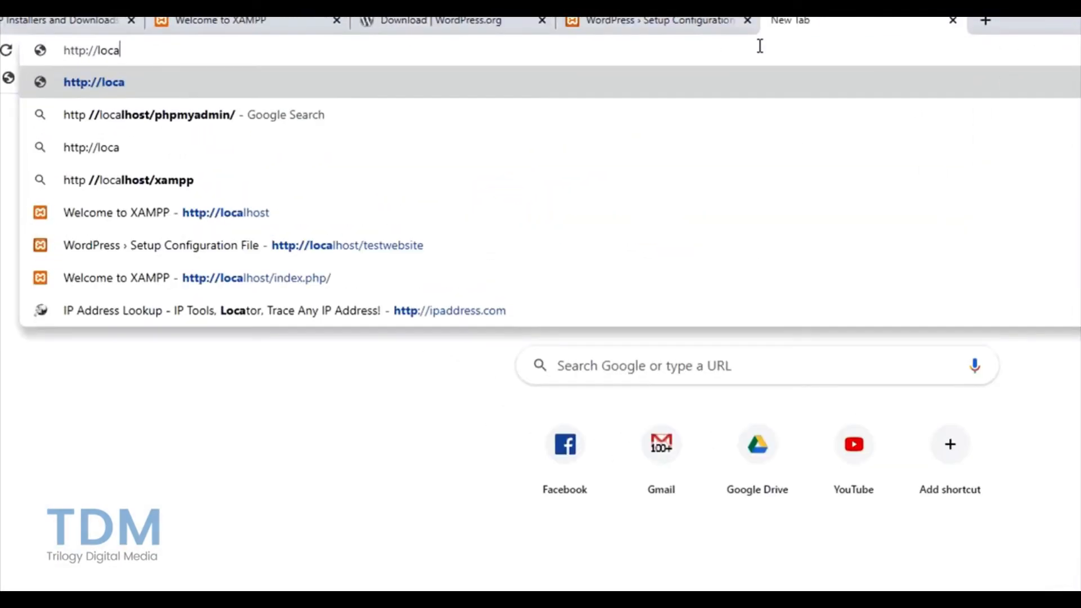
Step: Load localhost/phpmyadmin and create an empty database named testwebsite with utf8mb4_general_ci collation
{"action": "type", "text": "lh"}
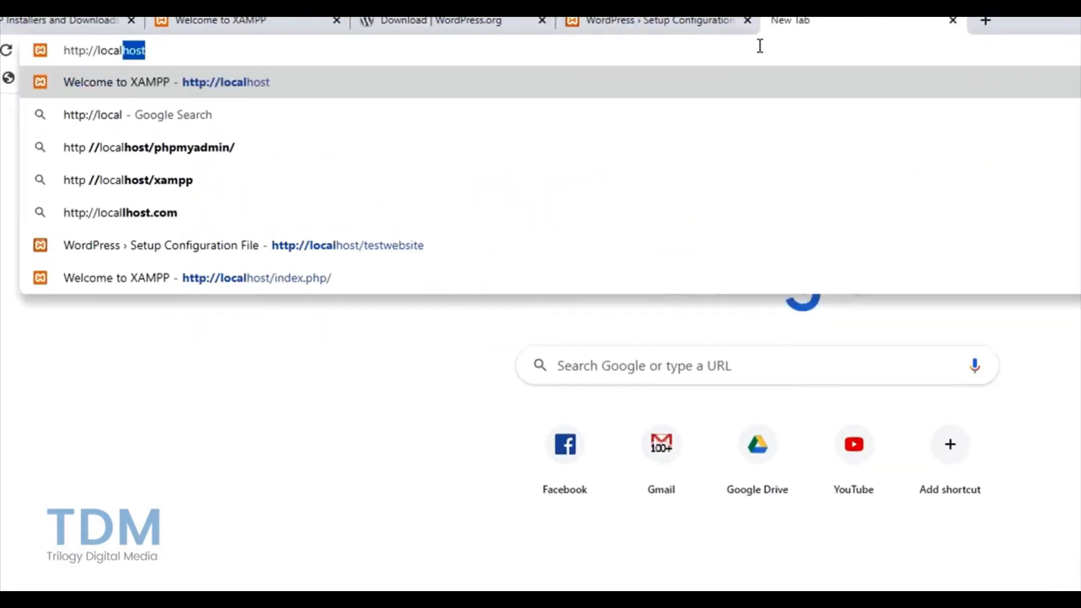
{"action": "type", "text": "ost/p"}
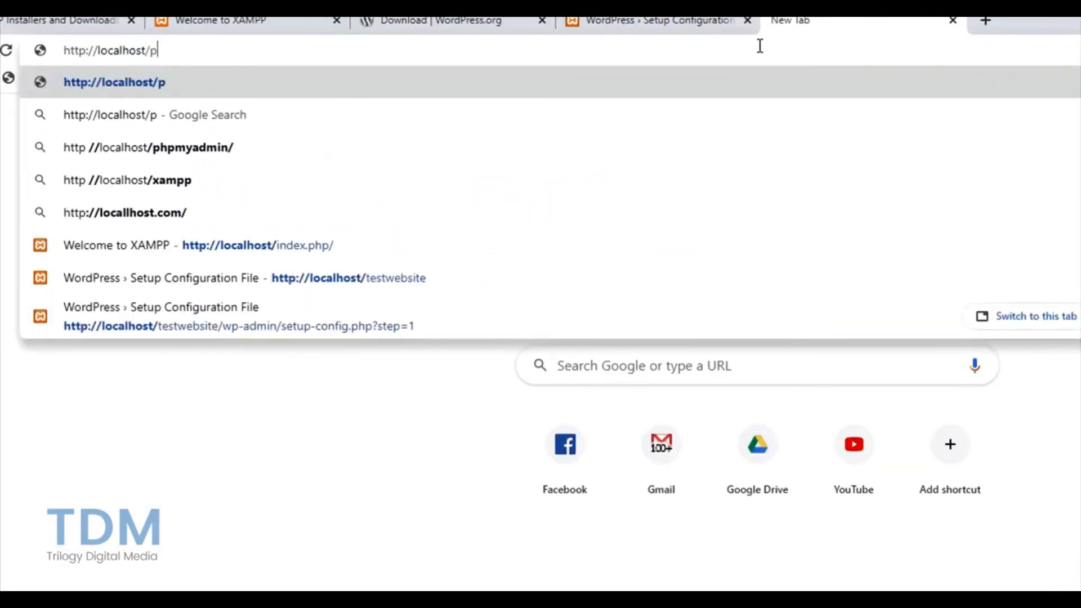
{"action": "type", "text": "hpmyadmin"}
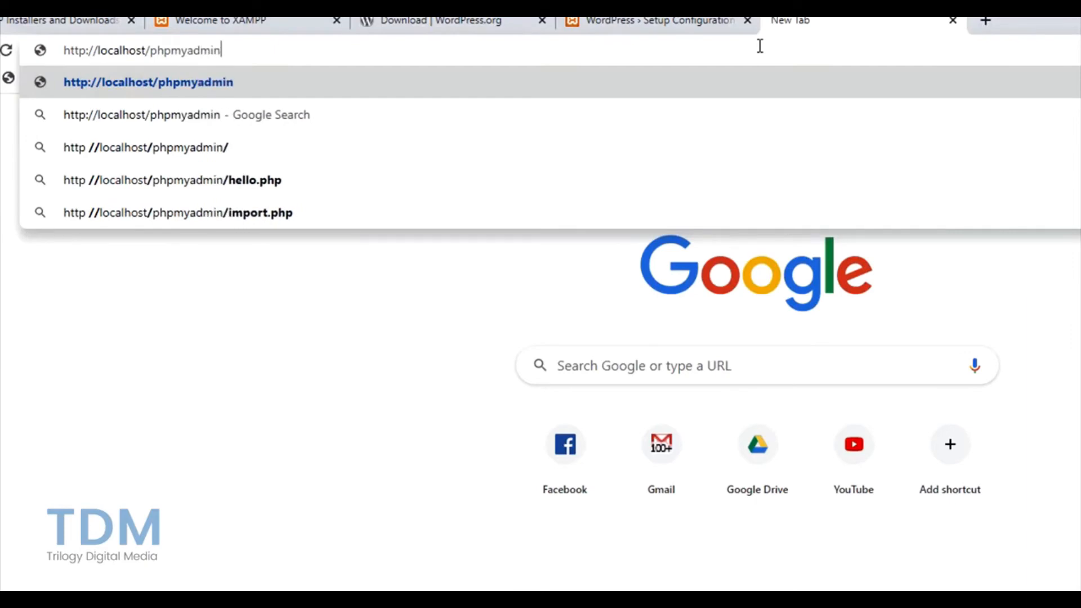
{"action": "key", "text": "Return"}
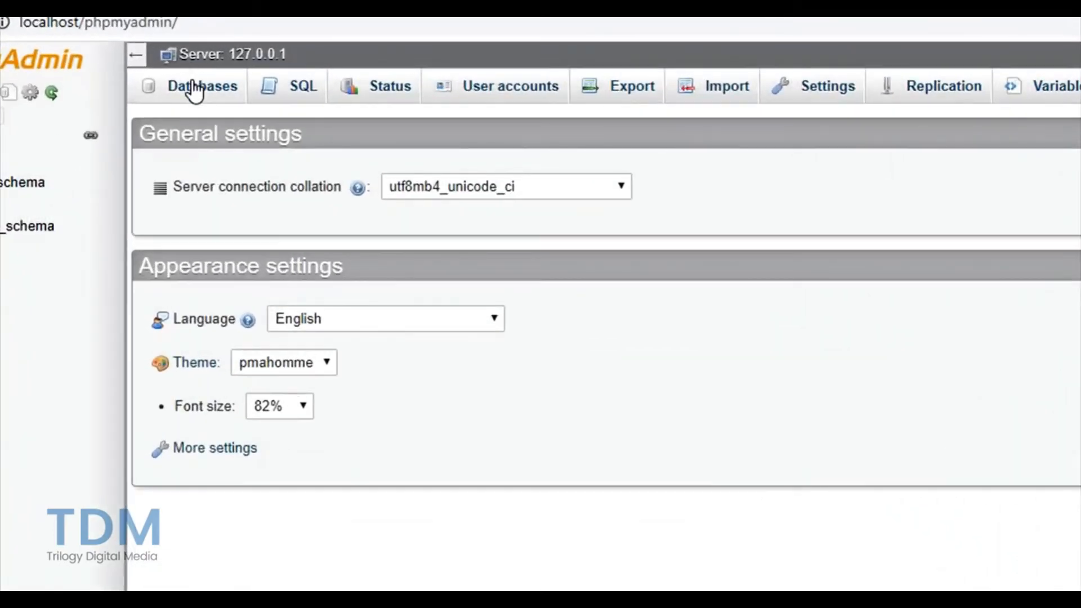
{"action": "left_click", "coordinate": [194, 89]}
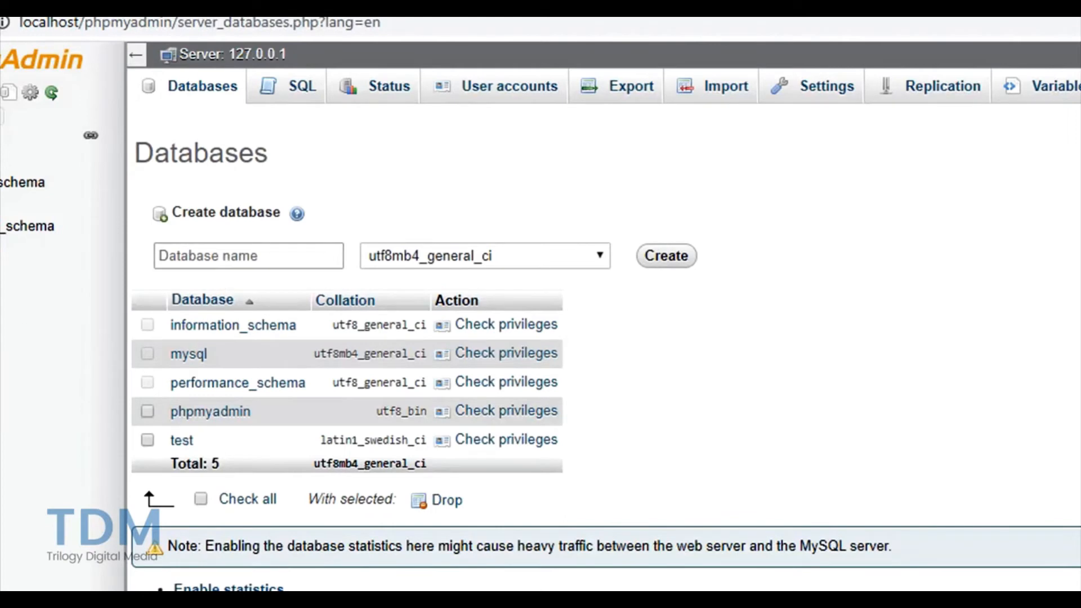
{"action": "left_click", "coordinate": [307, 256]}
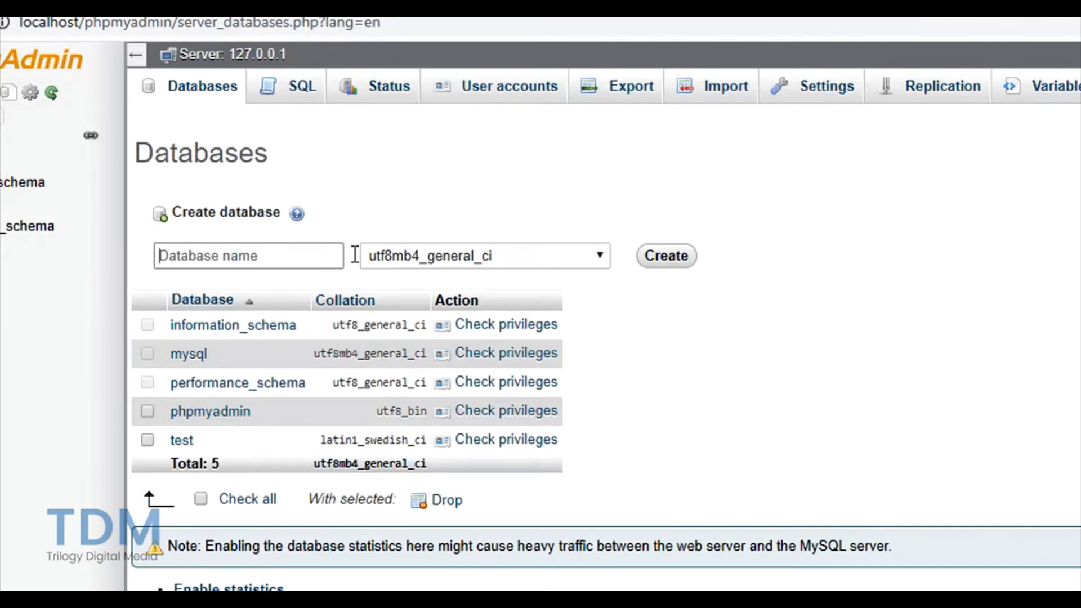
{"action": "type", "text": "testwebsi"}
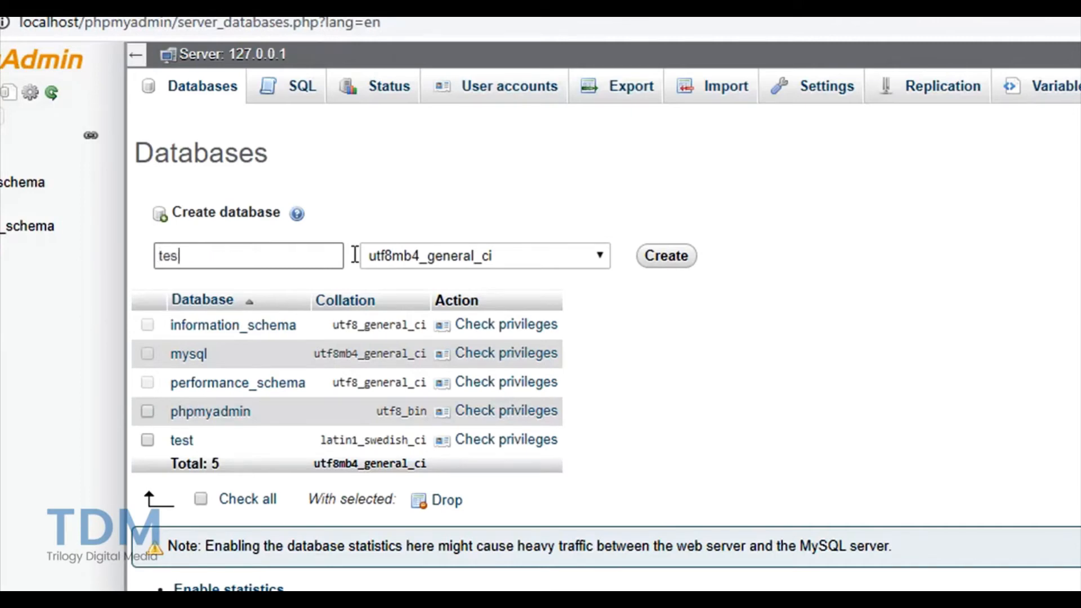
{"action": "type", "text": "te"}
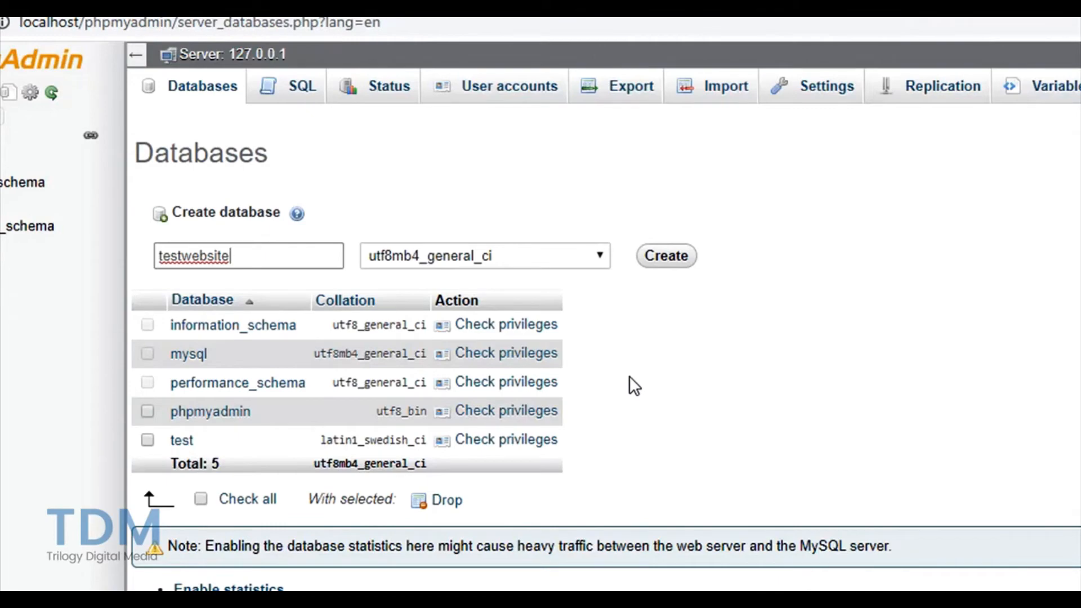
{"action": "left_click", "coordinate": [673, 257]}
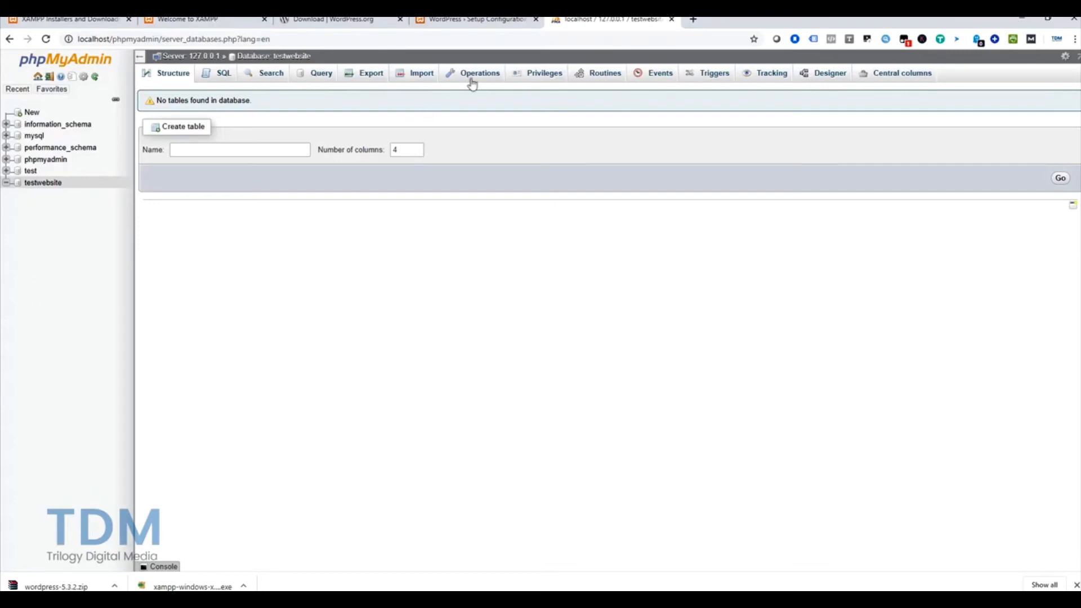
Step: Submit WordPress database details: name testwebsite, username root, and an empty password
{"action": "left_click", "coordinate": [461, 21]}
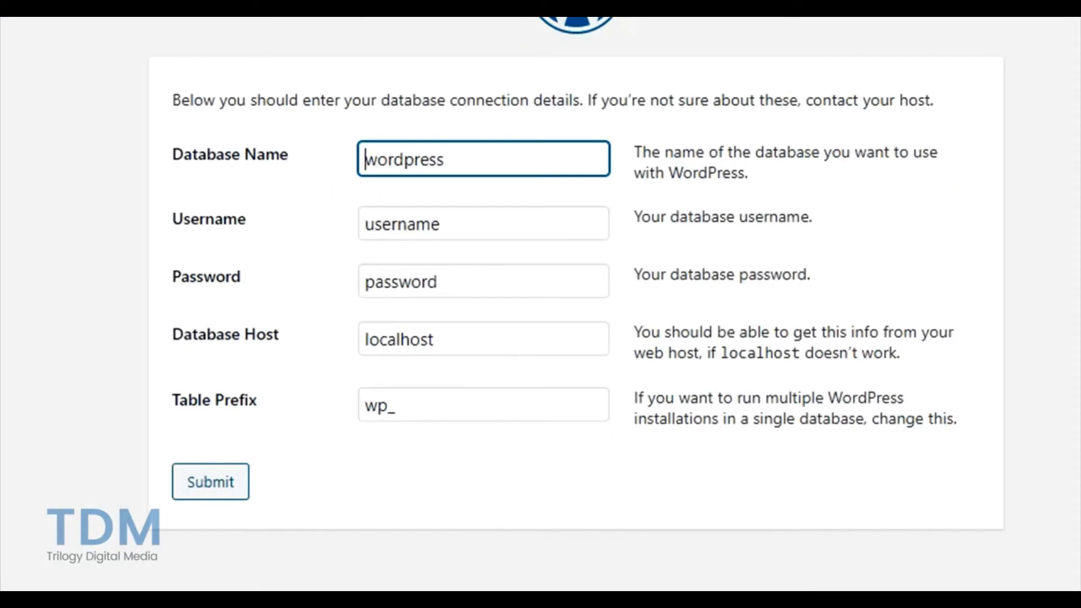
{"action": "left_click", "coordinate": [448, 161]}
{"action": "double_click", "coordinate": [462, 161]}
{"action": "type", "text": "testwebsite"}
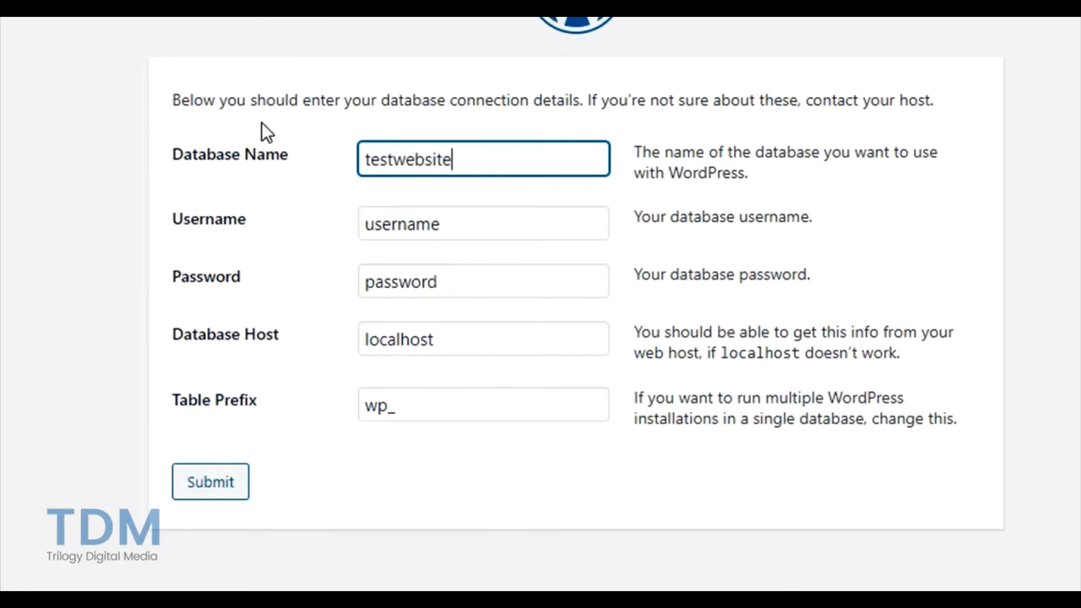
{"action": "double_click", "coordinate": [458, 225]}
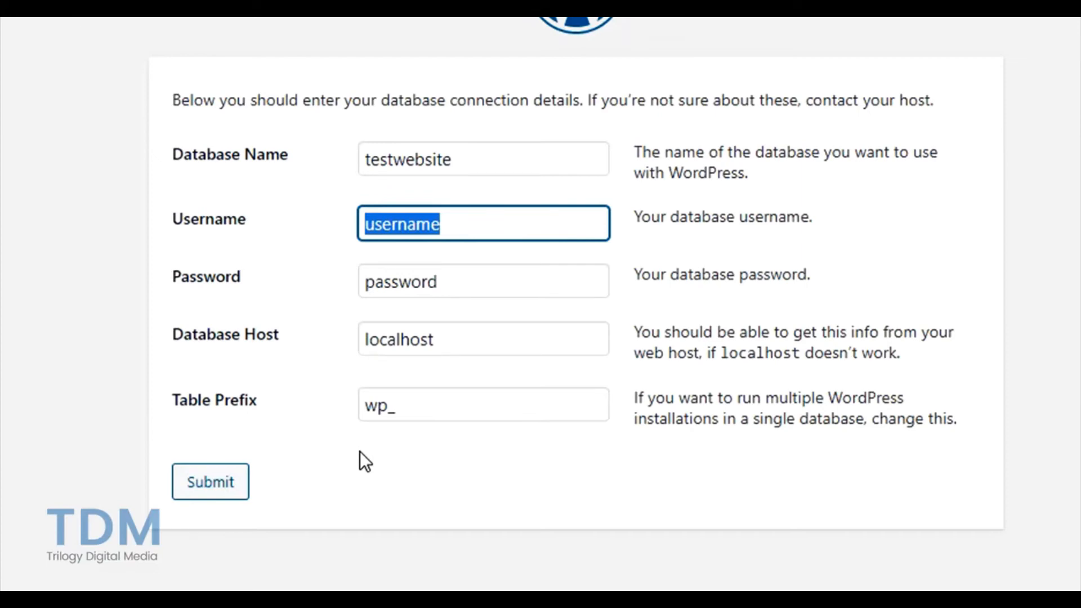
{"action": "type", "text": "root"}
{"action": "key", "text": "Tab"}
{"action": "key", "text": "BackSpace"}
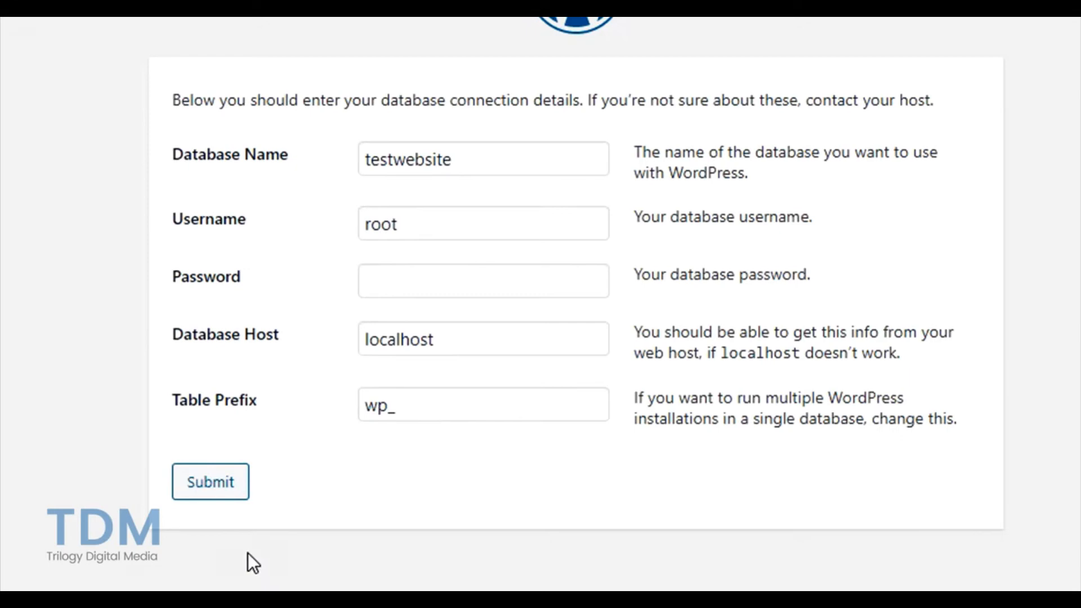
{"action": "left_click", "coordinate": [212, 483]}
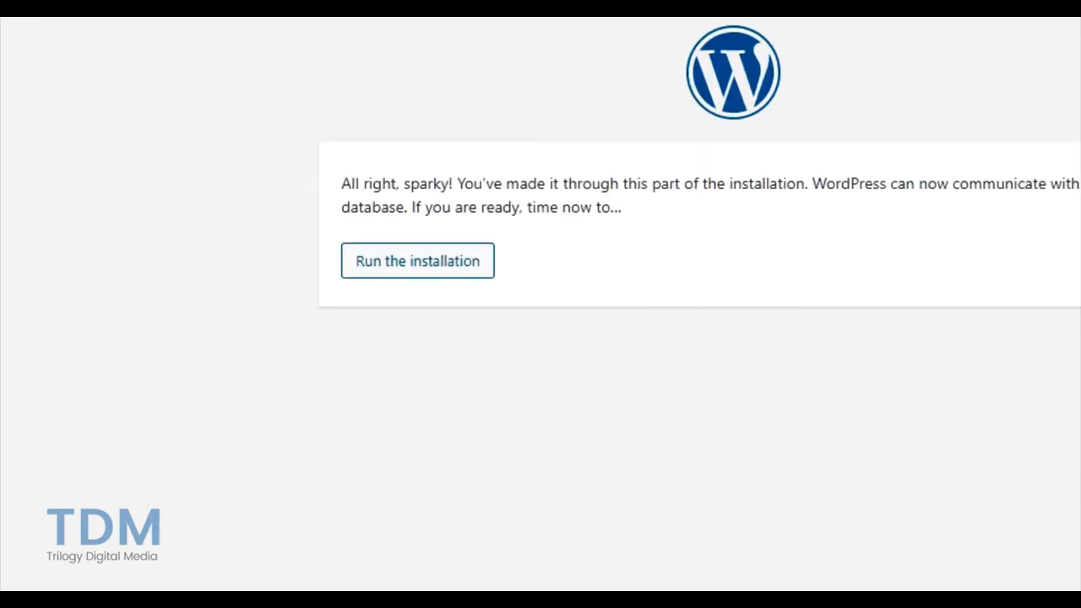
Step: Run the installation and enter site title Test Website, username testwebsite, and the contact e-mail address
{"action": "left_click", "coordinate": [354, 260]}
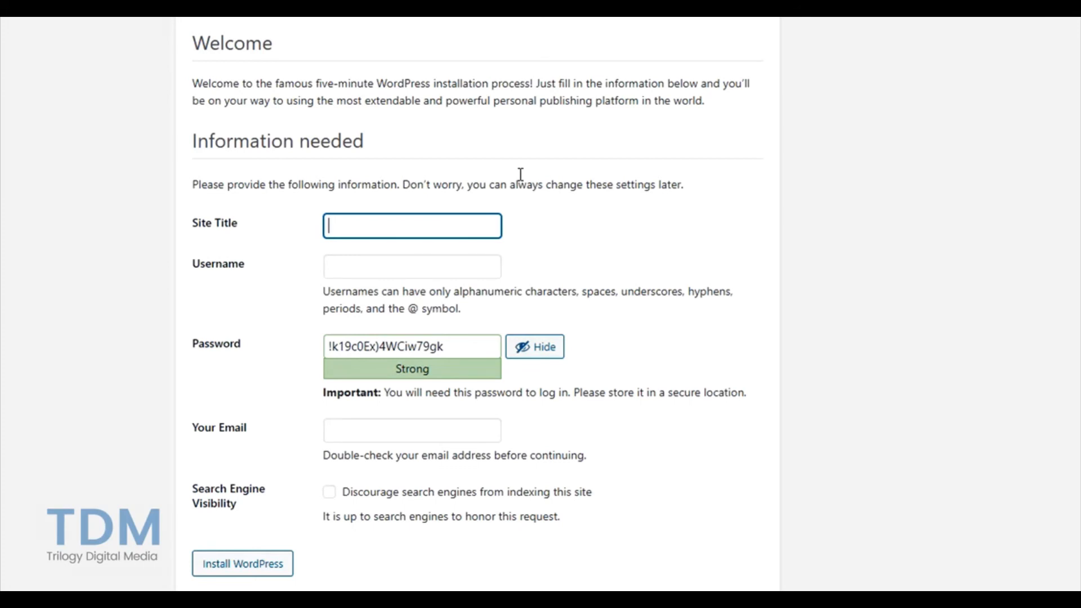
{"action": "type", "text": "st Website"}
{"action": "key", "text": "Tab"}
{"action": "type", "text": "testwebsite"}
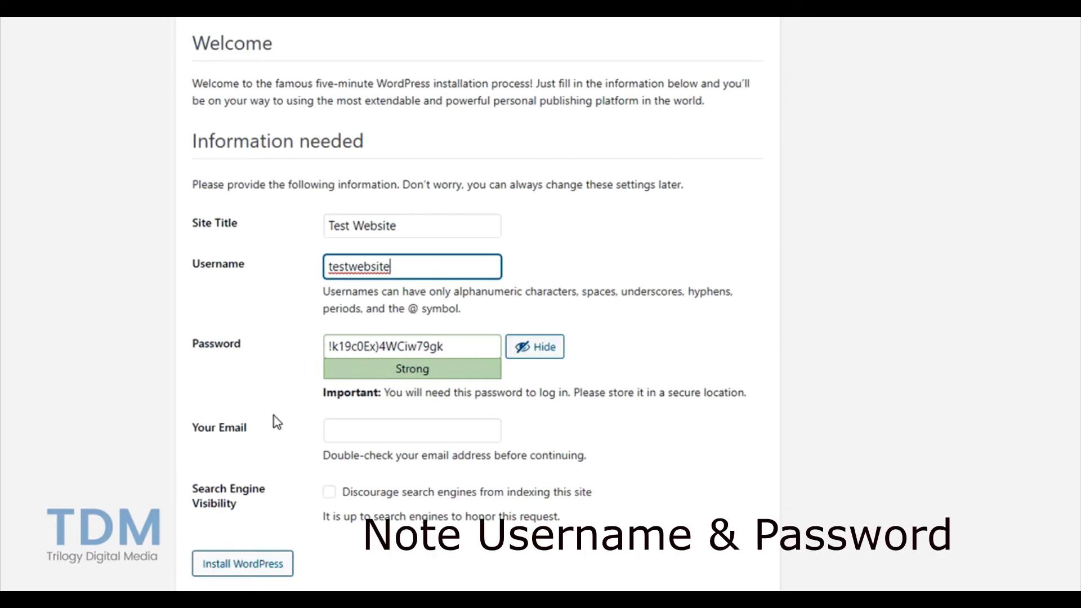
{"action": "key", "text": "Tab"}
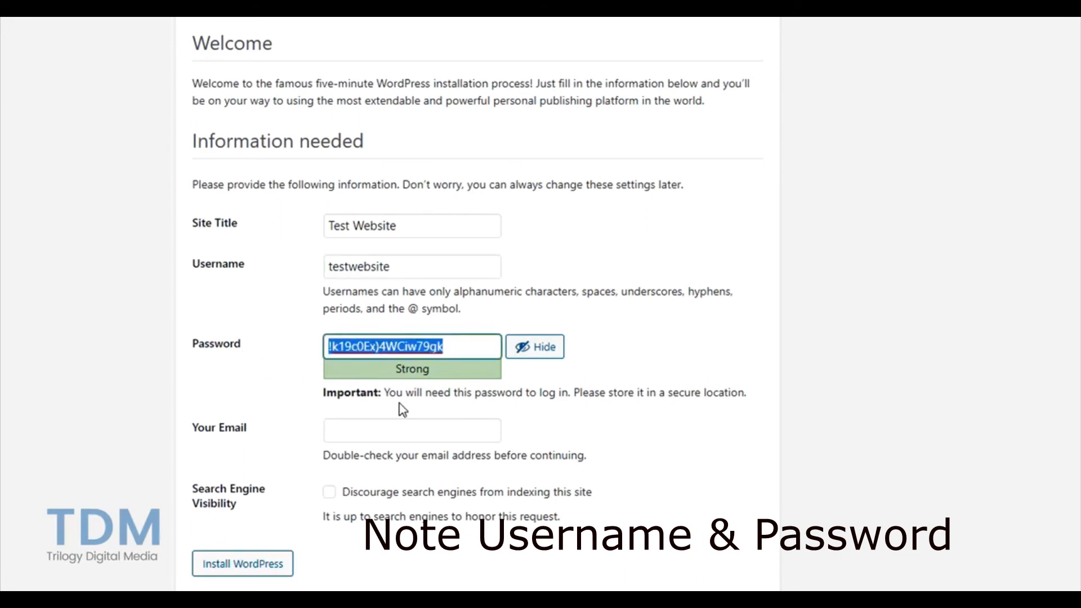
{"action": "left_click", "coordinate": [360, 438]}
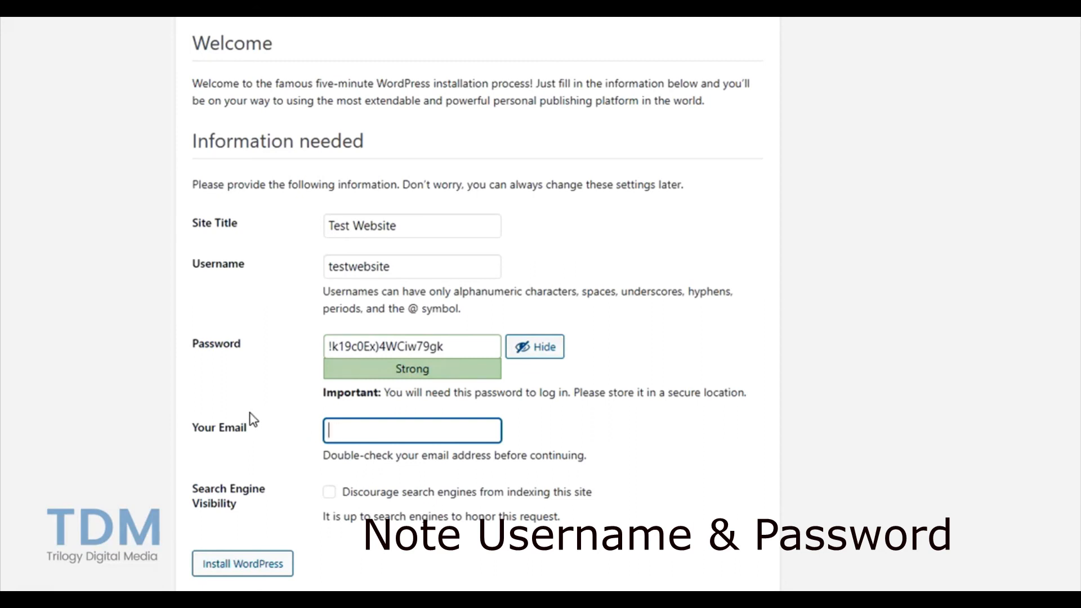
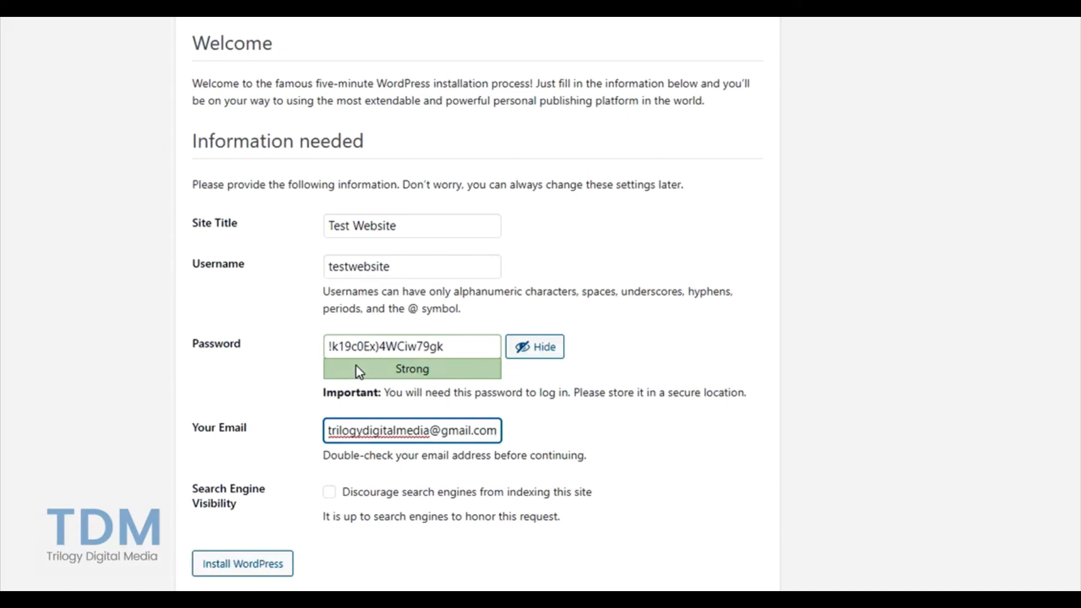
Step: Install WordPress, save the new login in Chrome, and tick Remember Me on the login page
{"action": "left_click", "coordinate": [226, 565]}
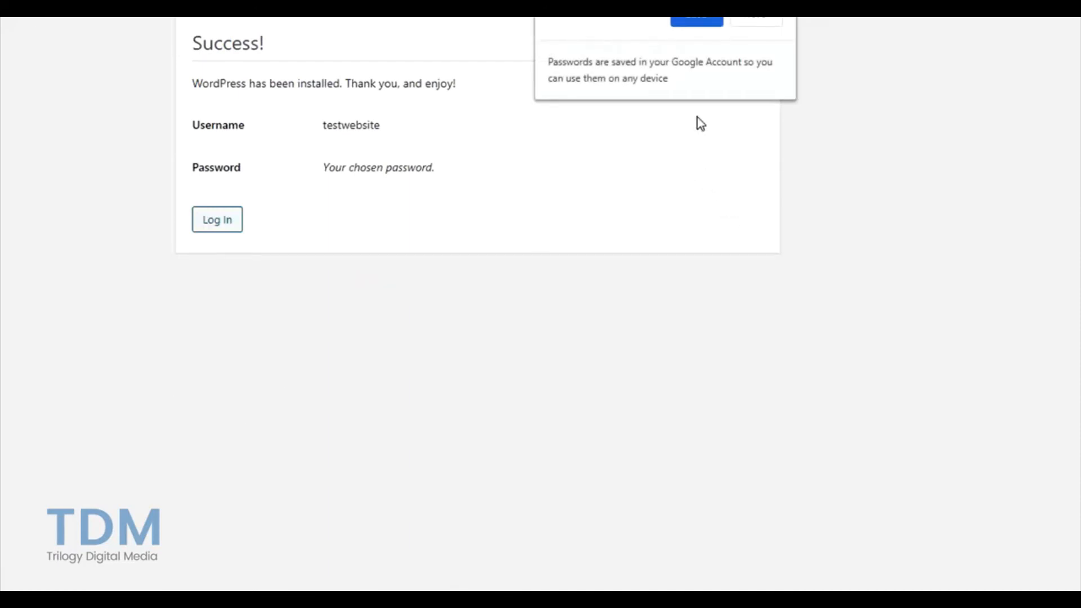
{"action": "left_click", "coordinate": [695, 24]}
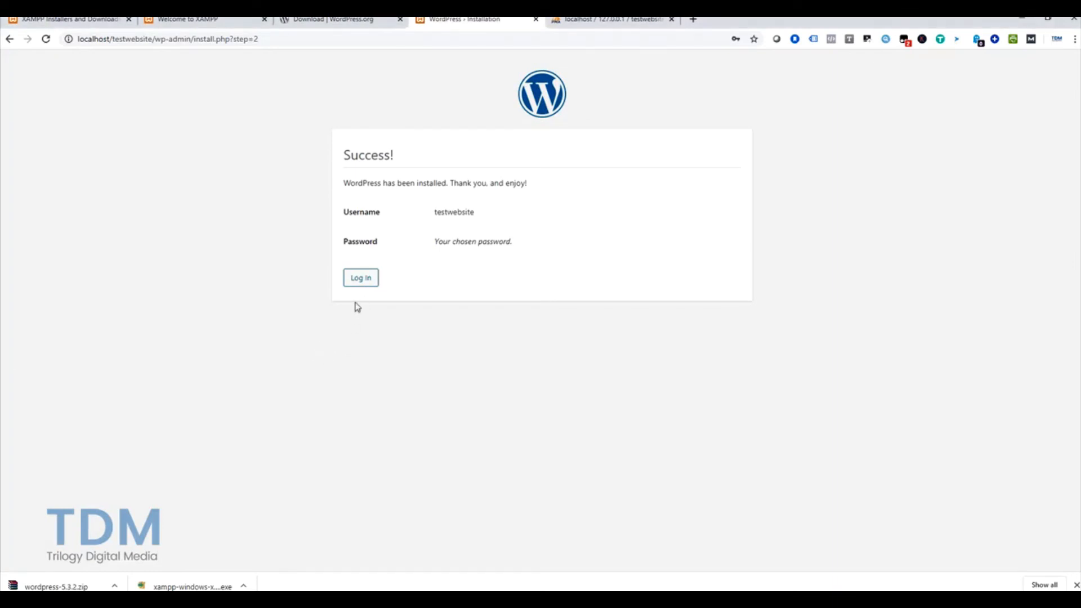
{"action": "left_click", "coordinate": [369, 285]}
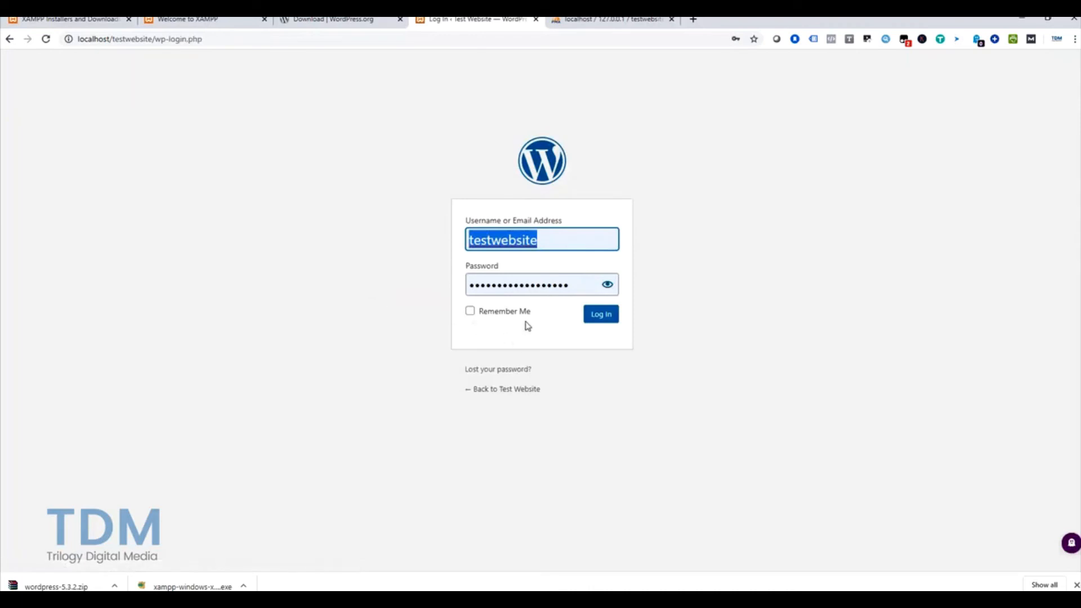
{"action": "left_click", "coordinate": [559, 245]}
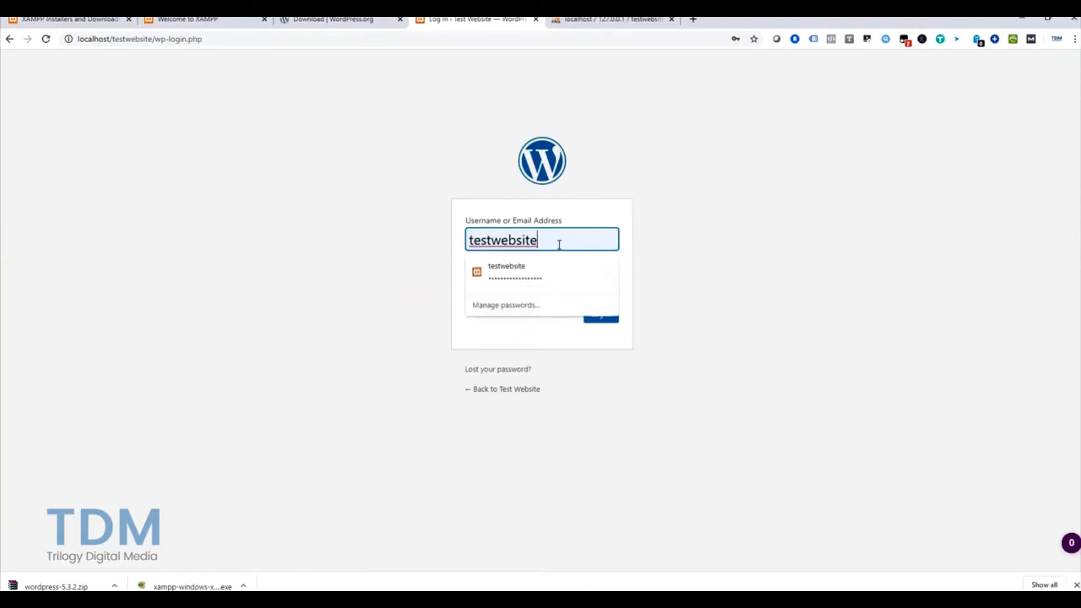
{"action": "left_click", "coordinate": [672, 292]}
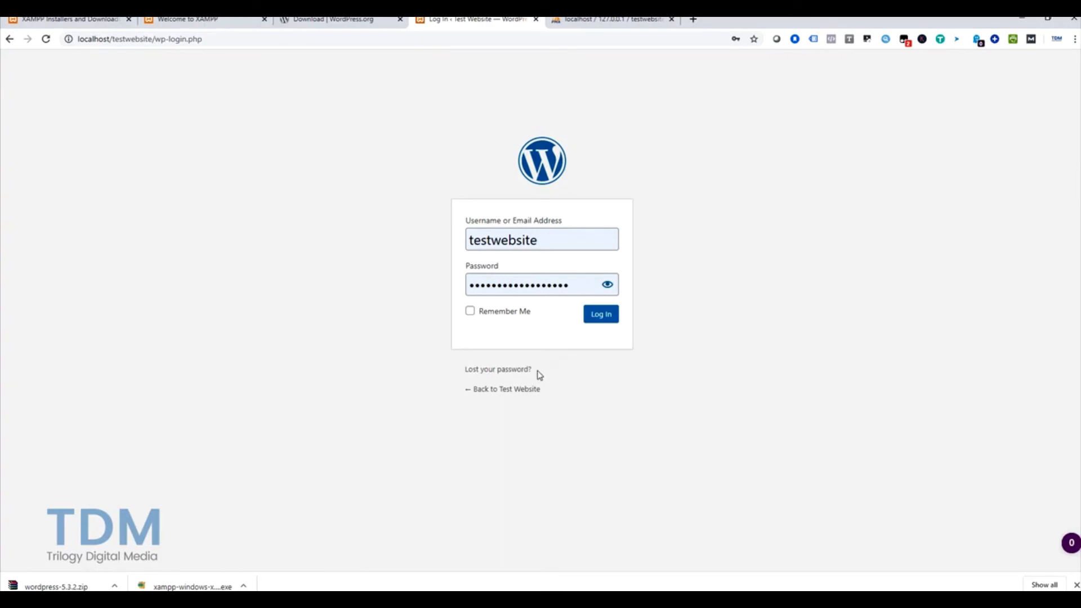
{"action": "left_click", "coordinate": [470, 312]}
Step: Log in with the testwebsite account to reach the Test Website Dashboard
{"action": "left_click", "coordinate": [603, 319]}
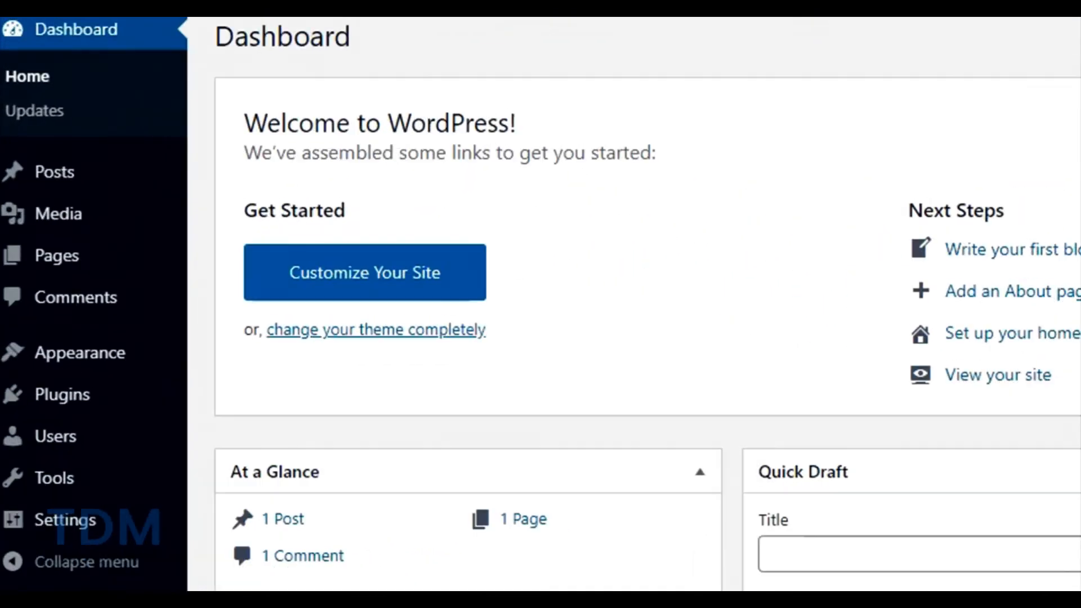
{"action": "mouse_move", "coordinate": [32, 157]}
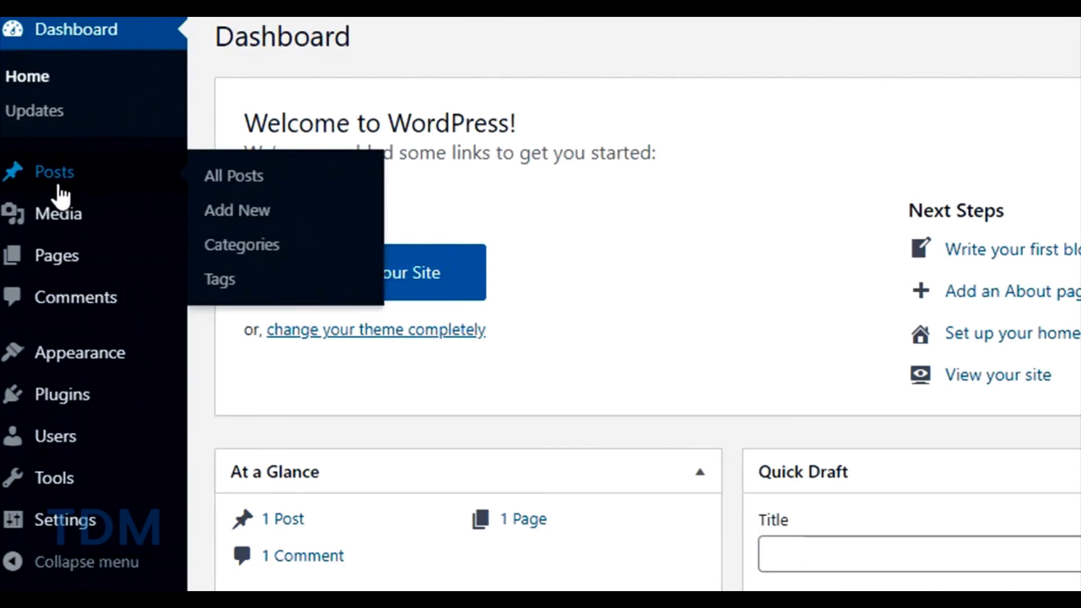
{"action": "mouse_move", "coordinate": [73, 264]}
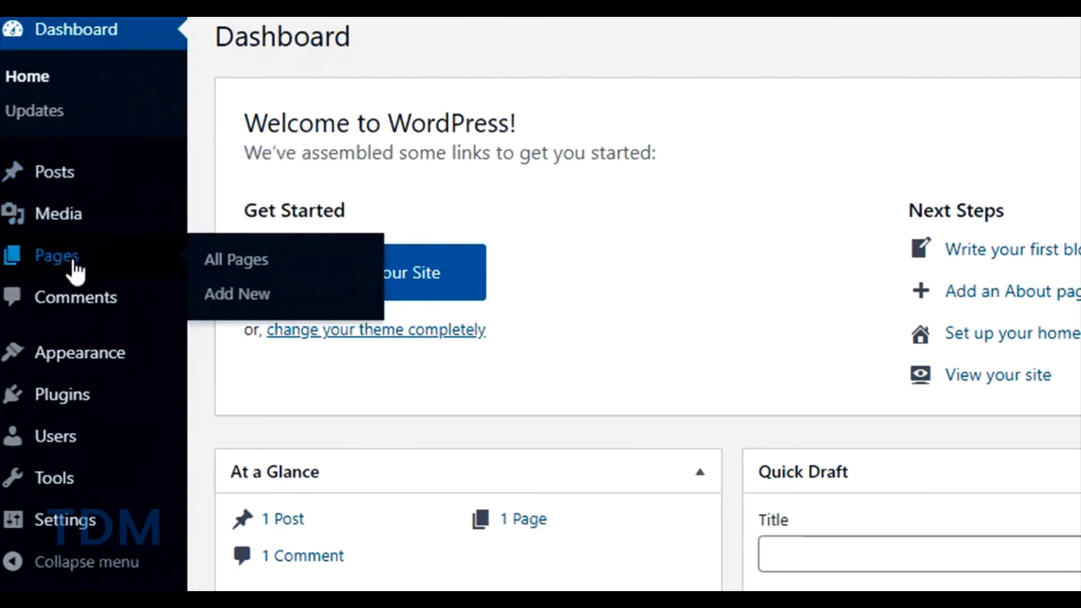